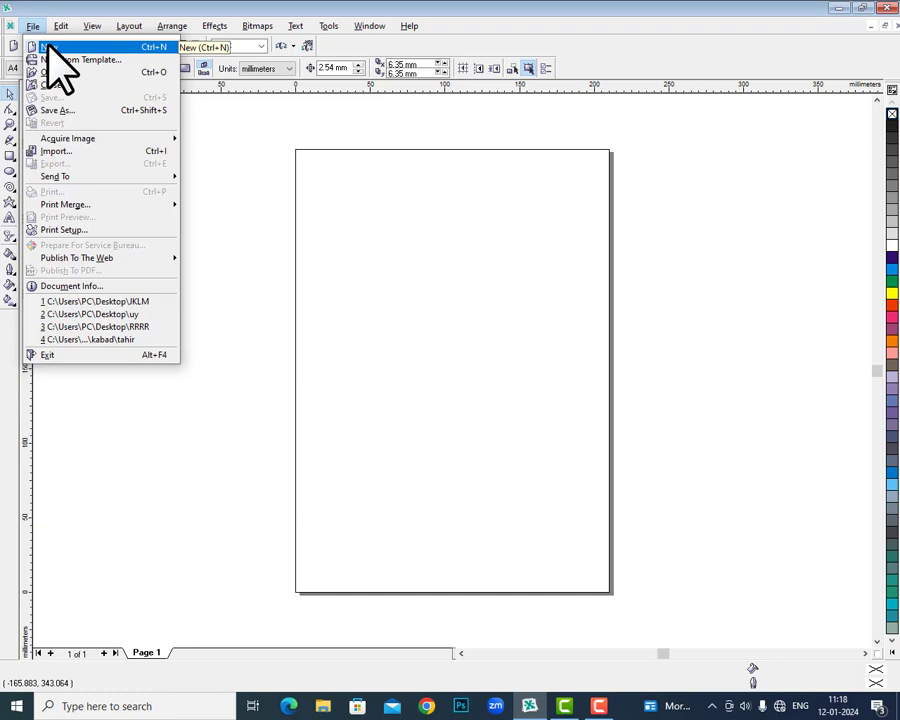
# - Create a new blank document and bring up the New From Template dialog
pyautogui.click(56, 46)
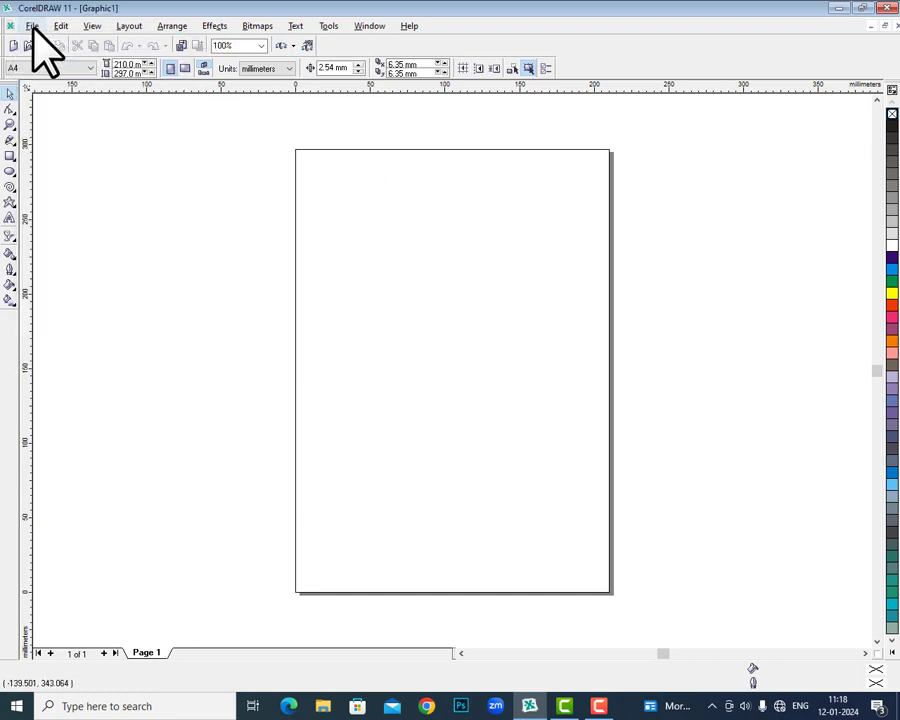
pyautogui.click(33, 27)
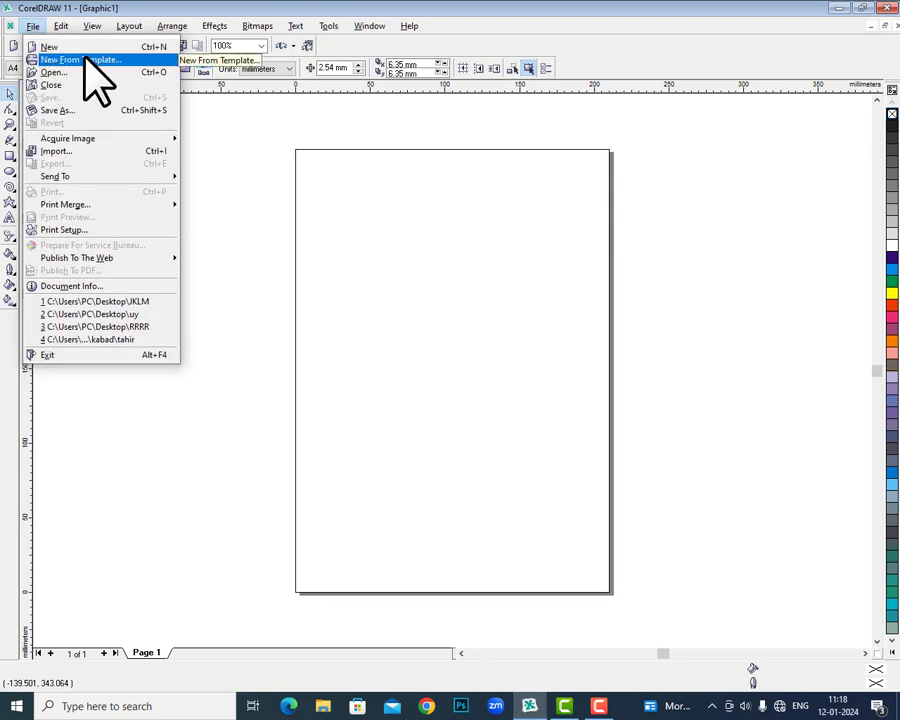
pyautogui.click(86, 60)
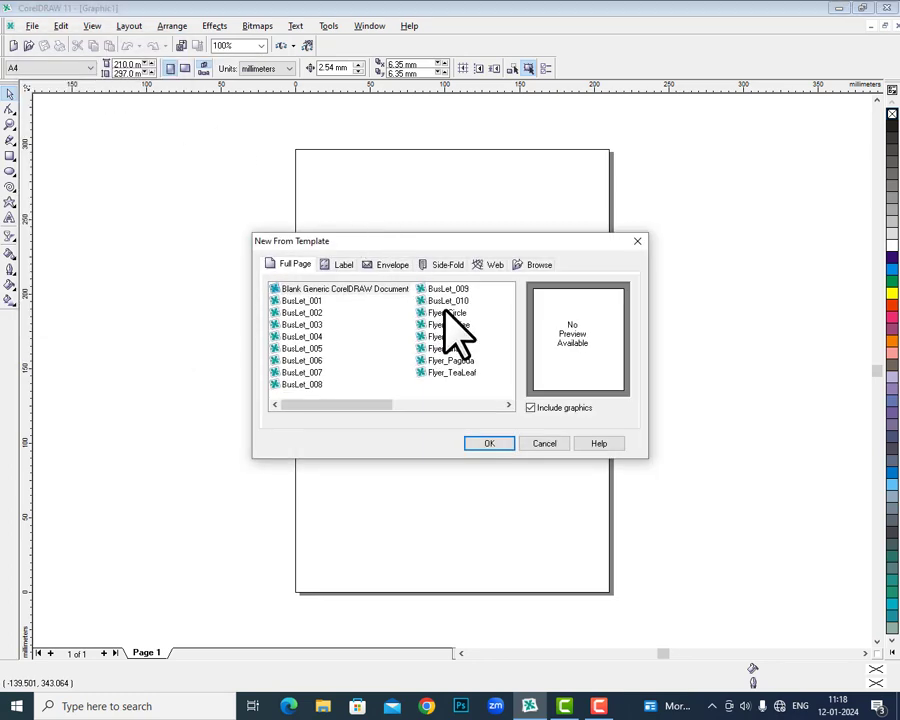
# - Preview the full-page BusLet and Flyer templates
pyautogui.click(447, 313)
pyautogui.click(452, 360)
pyautogui.click(446, 348)
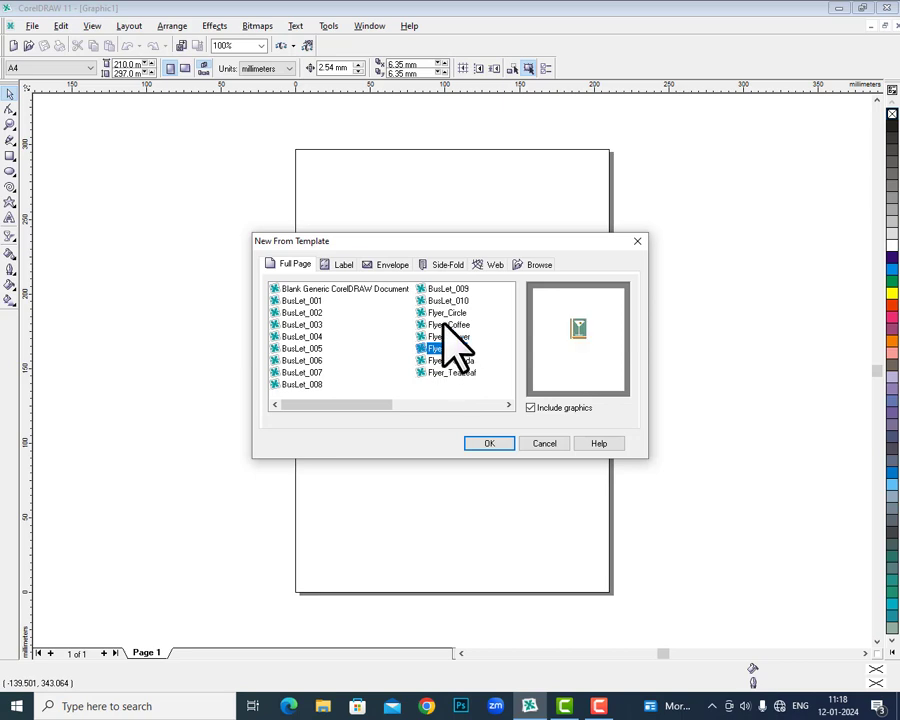
pyautogui.click(443, 323)
pyautogui.click(443, 312)
pyautogui.click(443, 300)
pyautogui.click(443, 289)
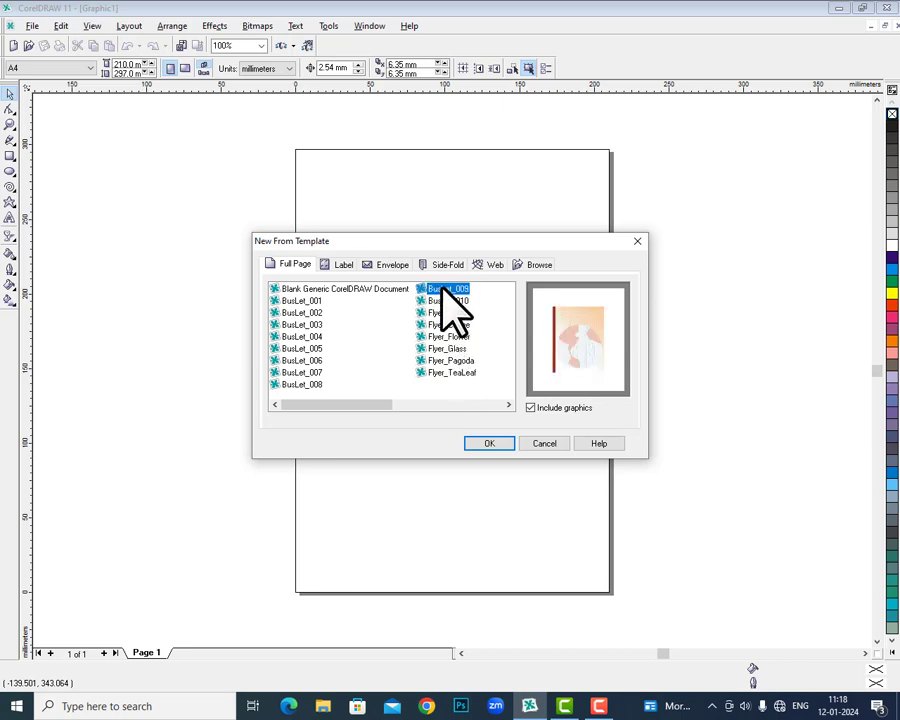
pyautogui.click(298, 348)
pyautogui.click(302, 372)
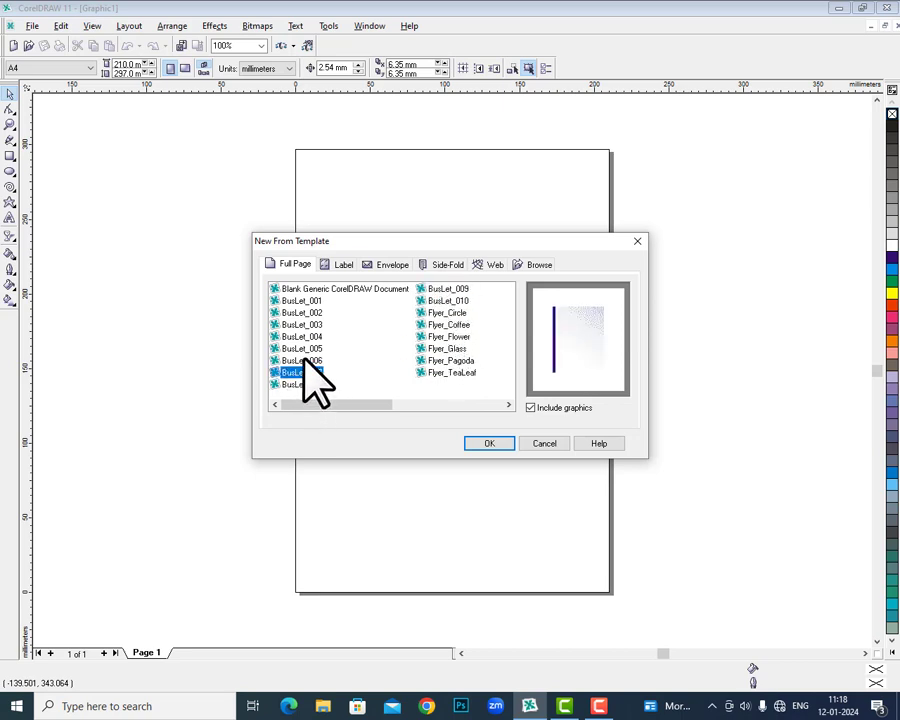
pyautogui.click(304, 360)
pyautogui.click(304, 348)
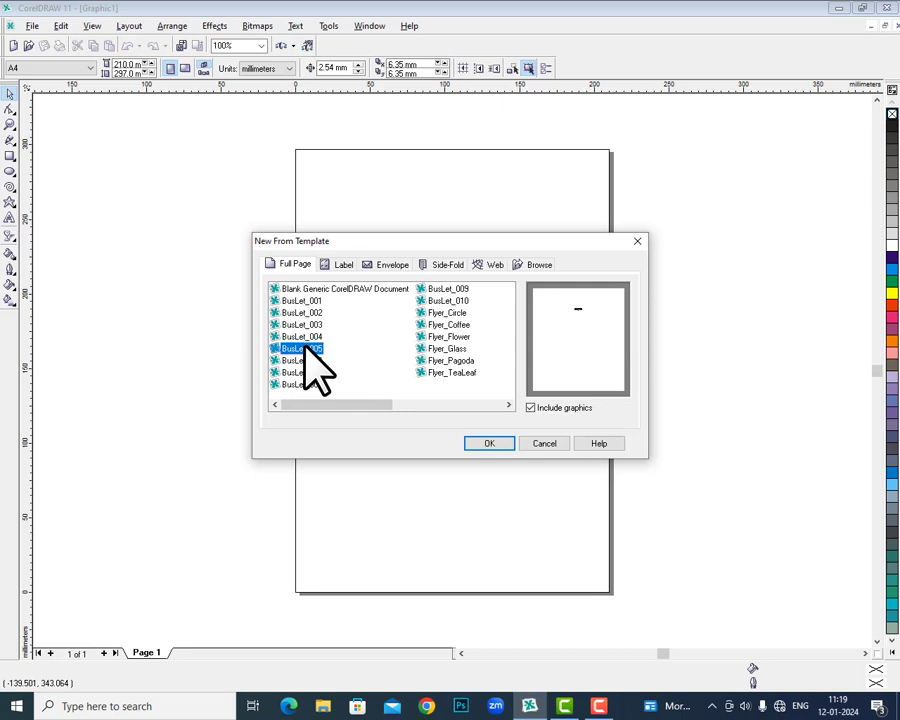
pyautogui.click(454, 372)
pyautogui.click(453, 360)
pyautogui.click(452, 348)
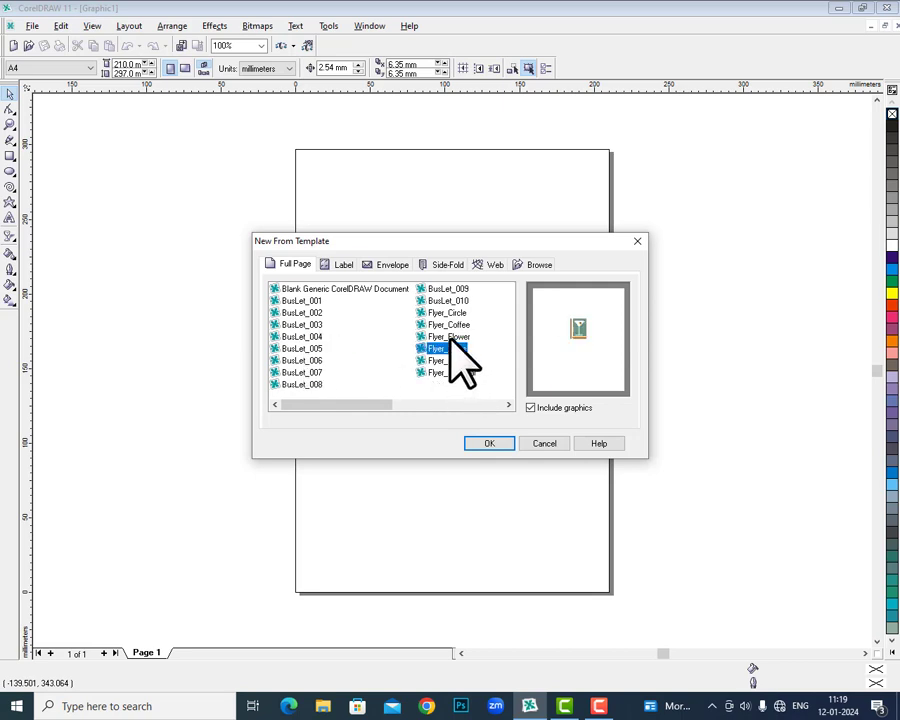
pyautogui.click(450, 336)
# - Create a document from the Flyer_Circle full-page template and close it again
pyautogui.click(447, 313)
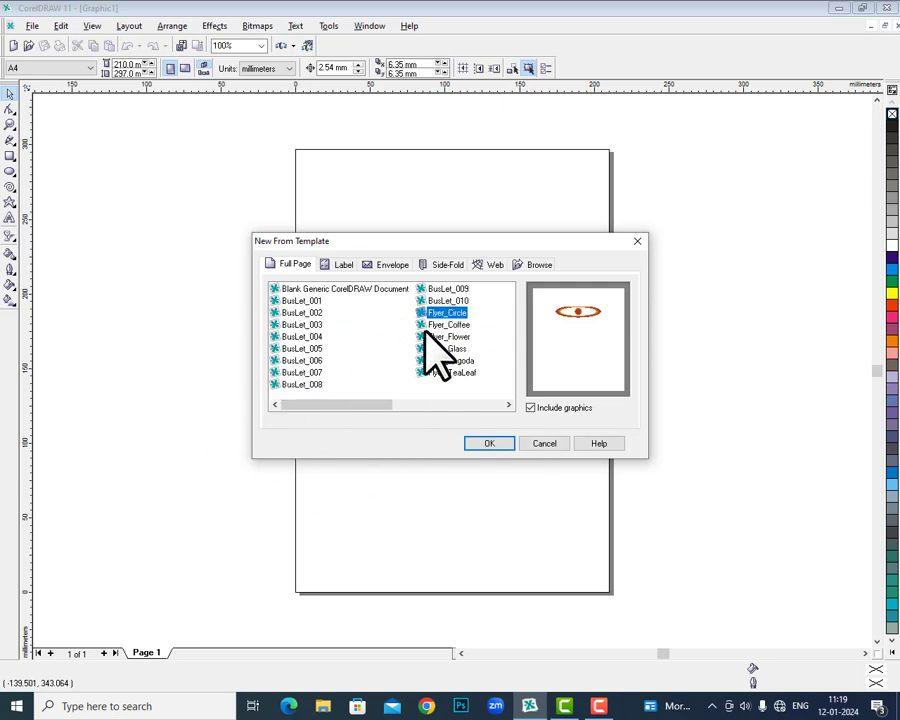
pyautogui.click(492, 445)
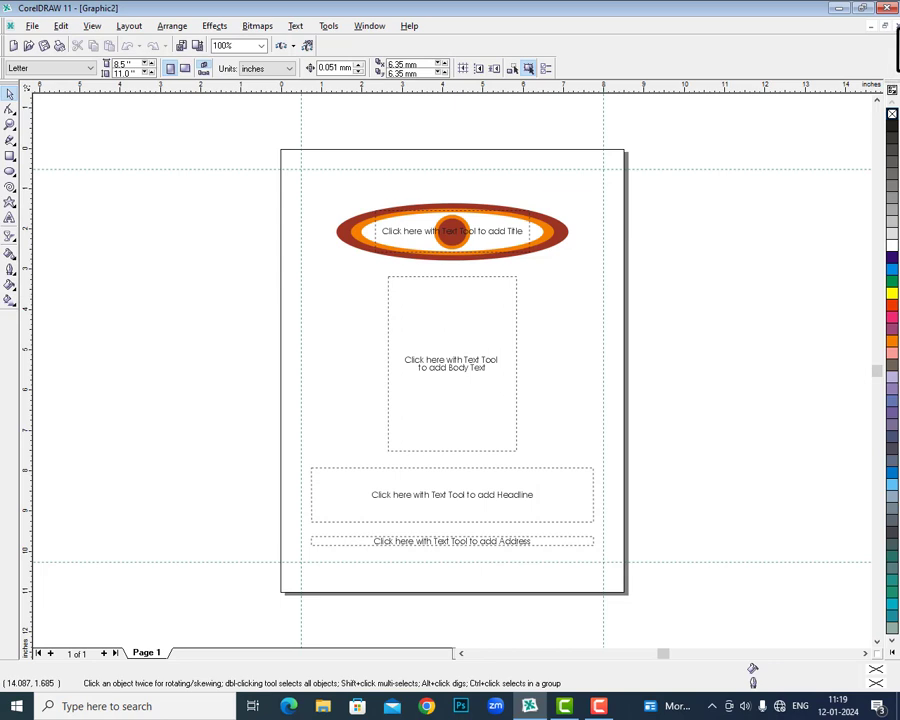
pyautogui.click(884, 25)
pyautogui.click(452, 381)
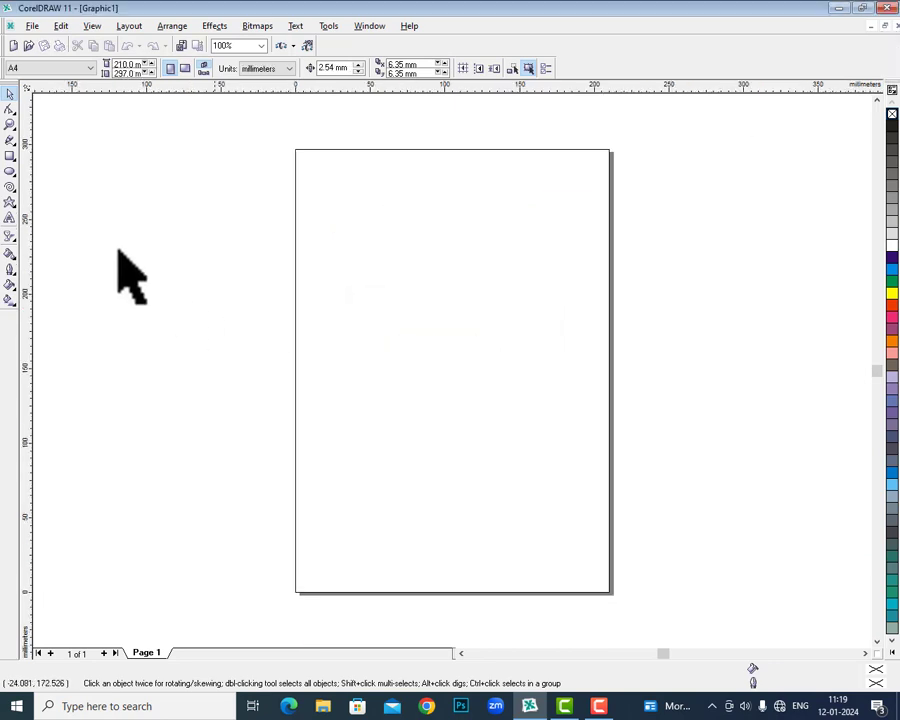
# - Browse to the kabad folder on the Desktop for opening a drawing and look through its CDR files
pyautogui.click(31, 26)
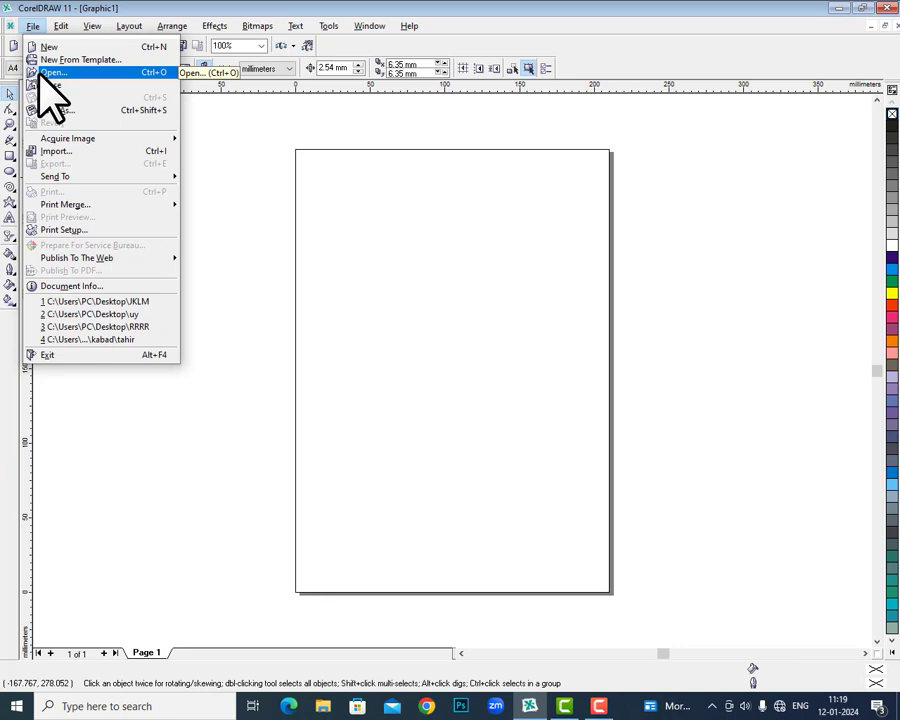
pyautogui.click(40, 73)
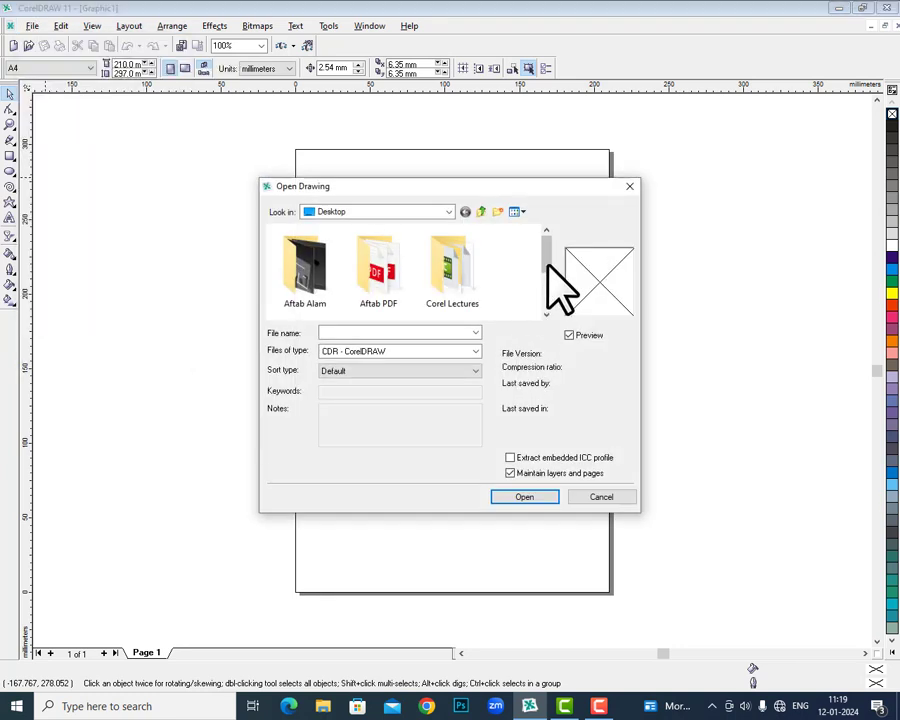
pyautogui.moveTo(547, 268)
pyautogui.mouseDown()
pyautogui.moveTo(546, 300)
pyautogui.moveTo(544, 233)
pyautogui.moveTo(546, 280)
pyautogui.mouseUp()
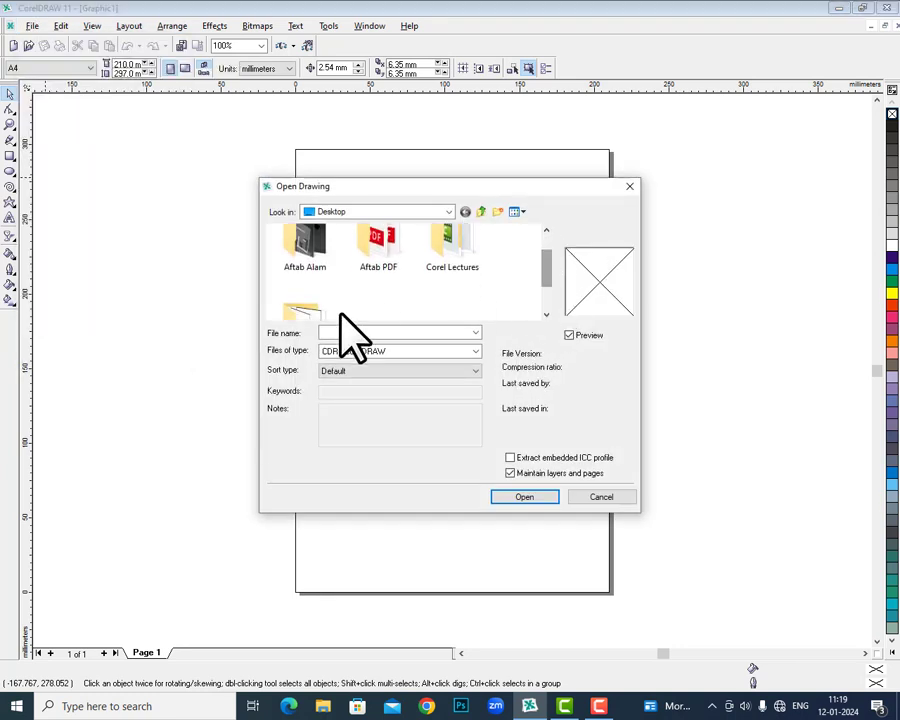
pyautogui.doubleClick(315, 312)
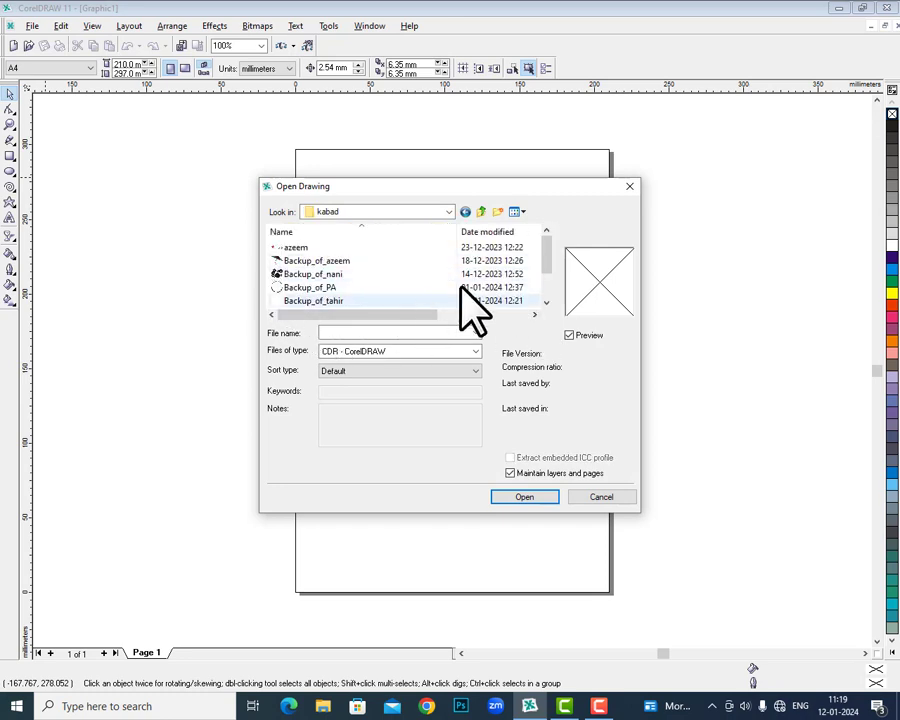
pyautogui.click(545, 302)
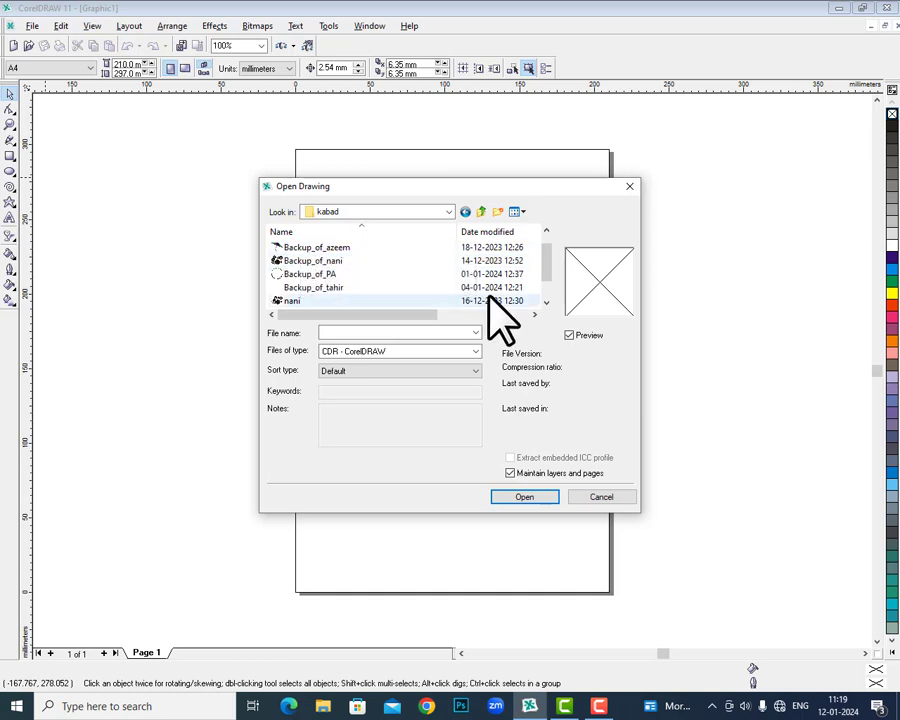
pyautogui.click(546, 302)
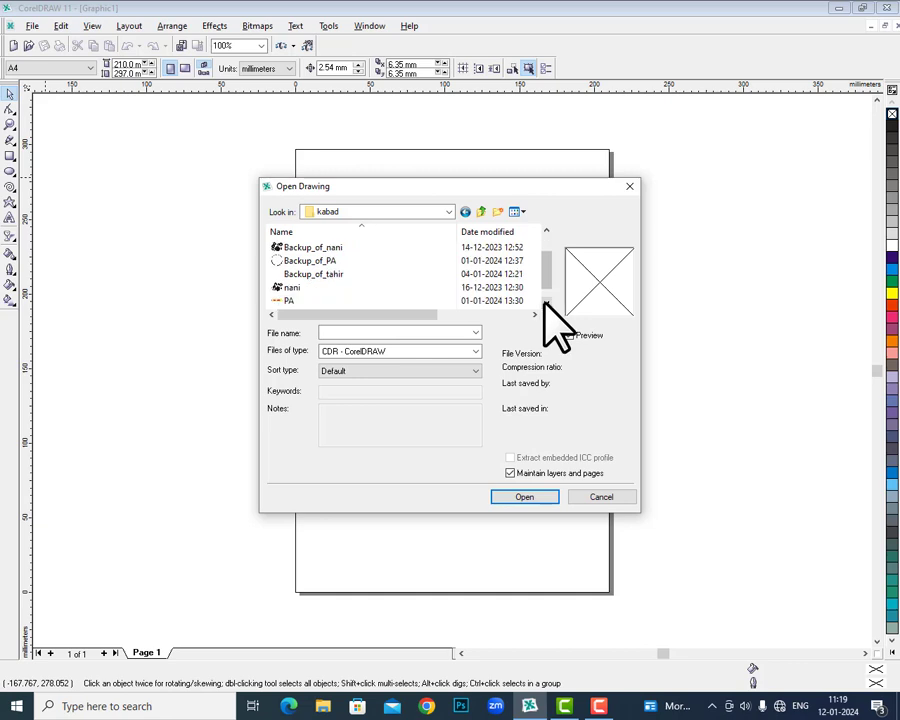
pyautogui.click(546, 302)
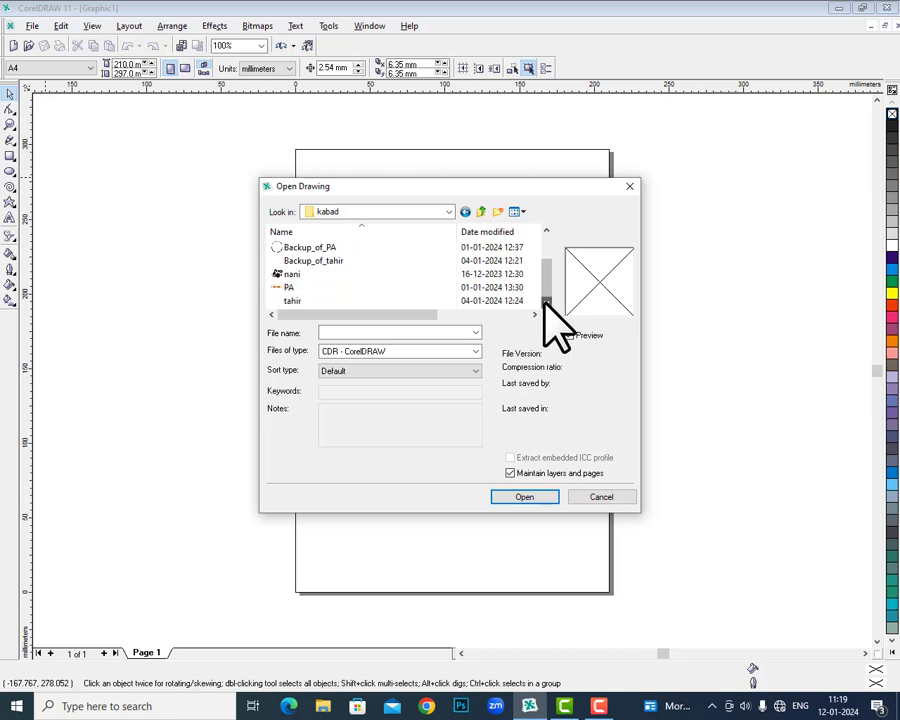
pyautogui.moveTo(544, 303); pyautogui.dragTo(544, 254)
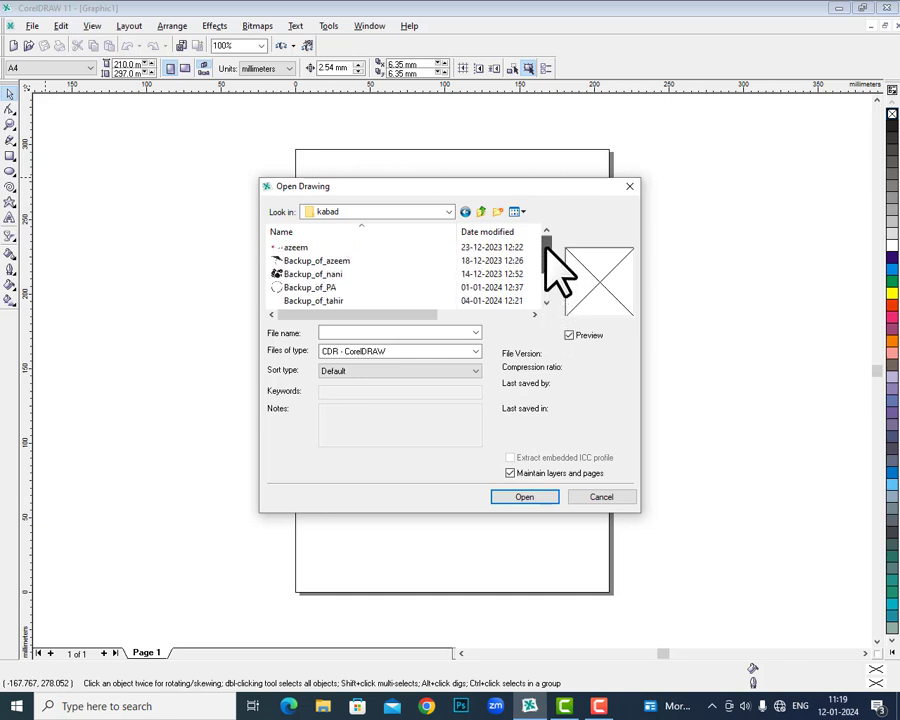
# - Try to open the first drawing listed in the kabad folder
pyautogui.click(288, 249)
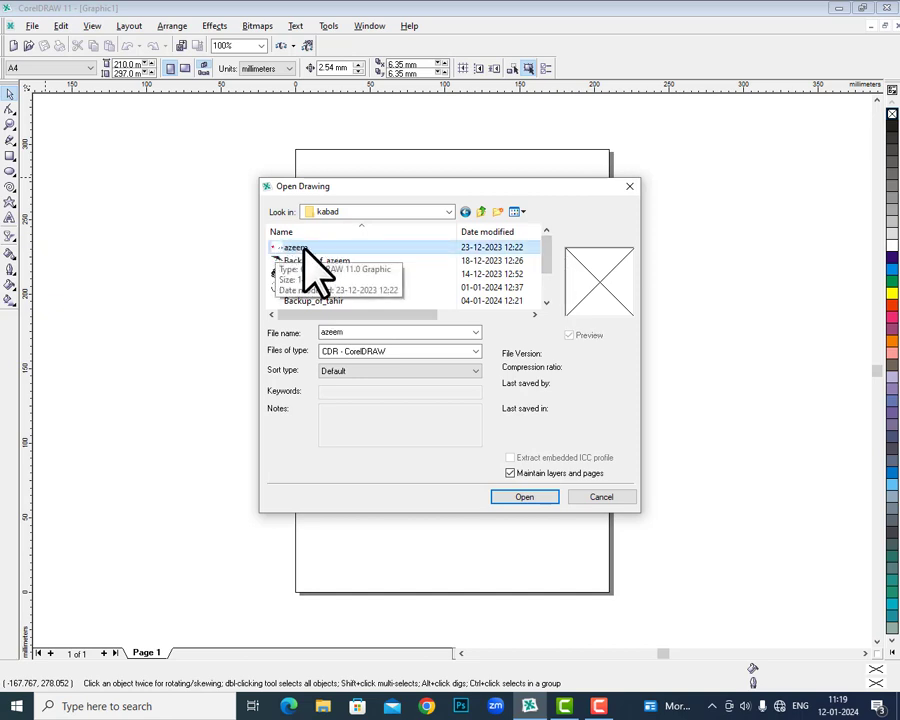
pyautogui.click(522, 497)
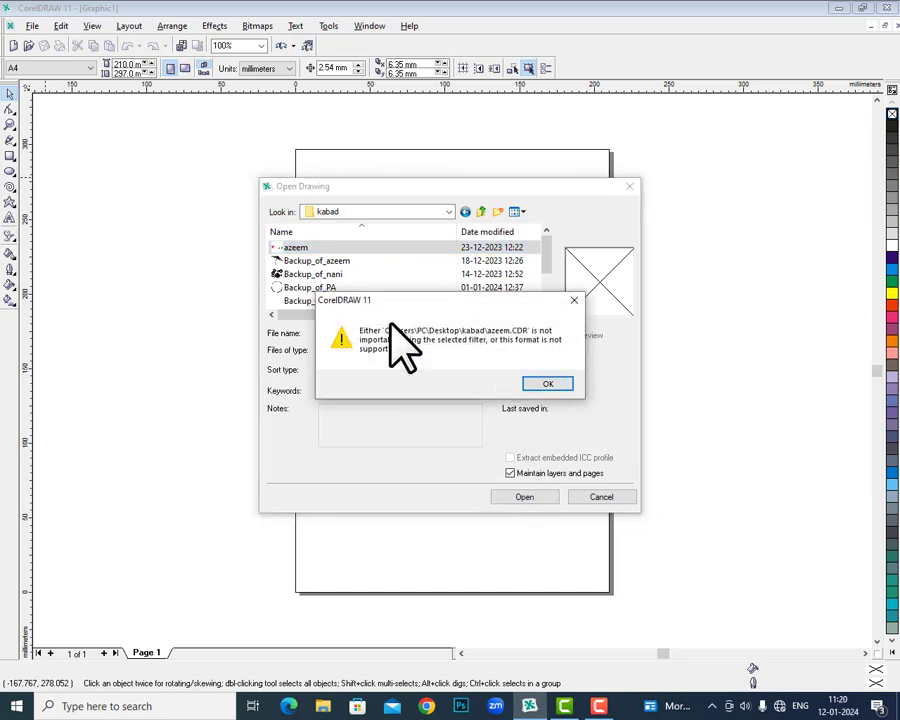
pyautogui.click(530, 386)
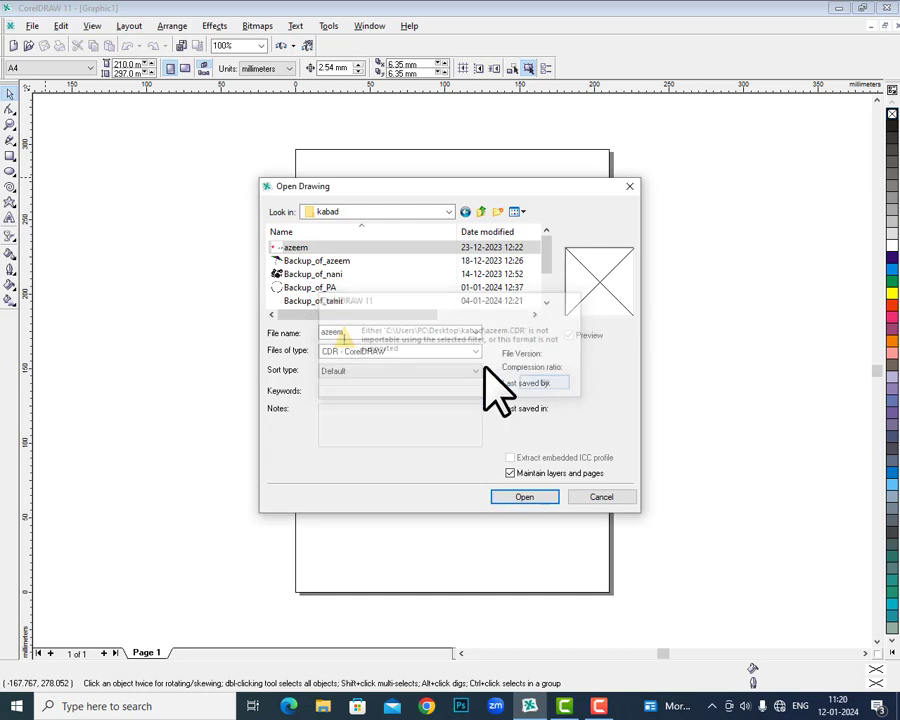
# - Open the PA drawing from the kabad folder
pyautogui.click(546, 302)
pyautogui.click(546, 302)
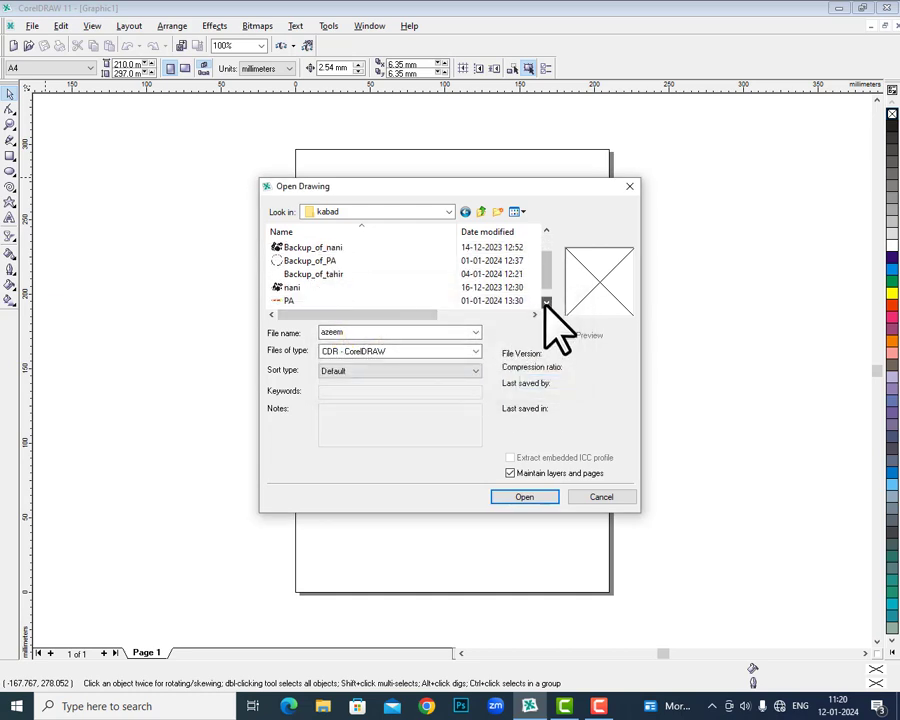
pyautogui.click(298, 301)
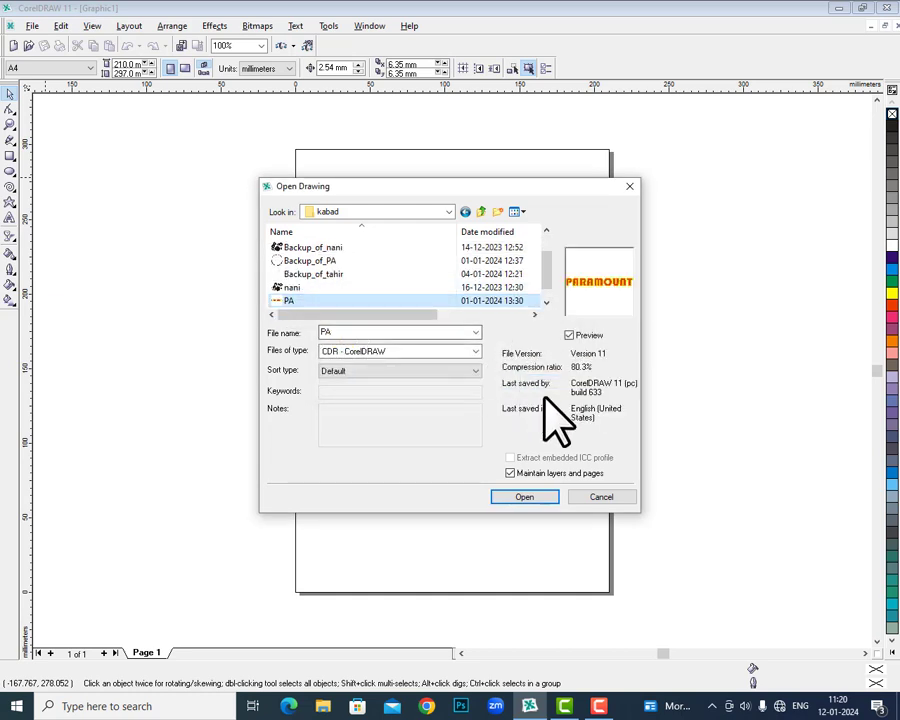
pyautogui.click(536, 497)
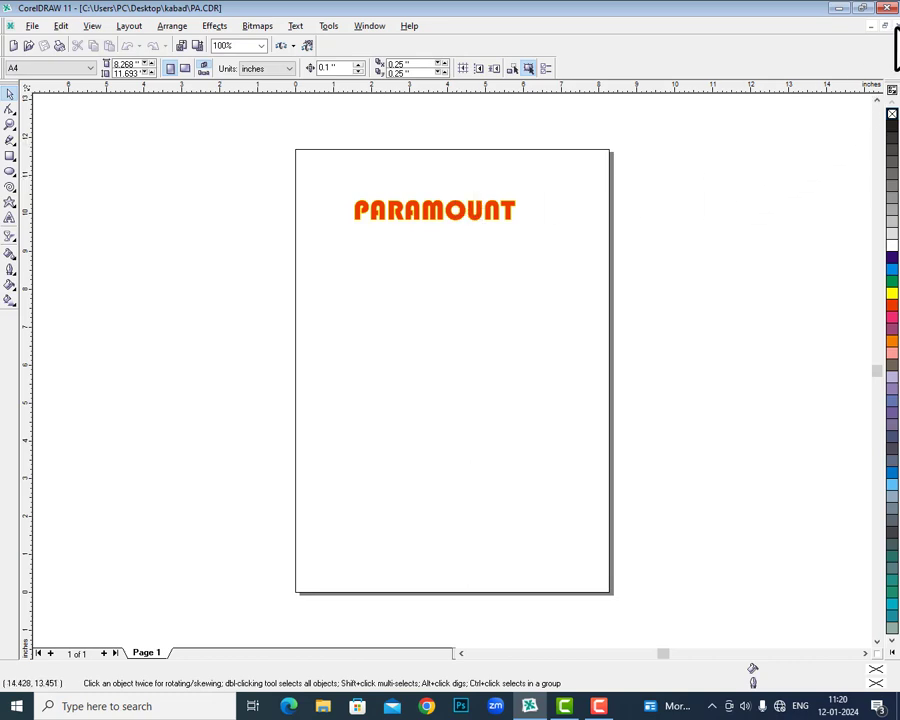
# - Close the PA drawing and the remaining blank document
pyautogui.click(896, 27)
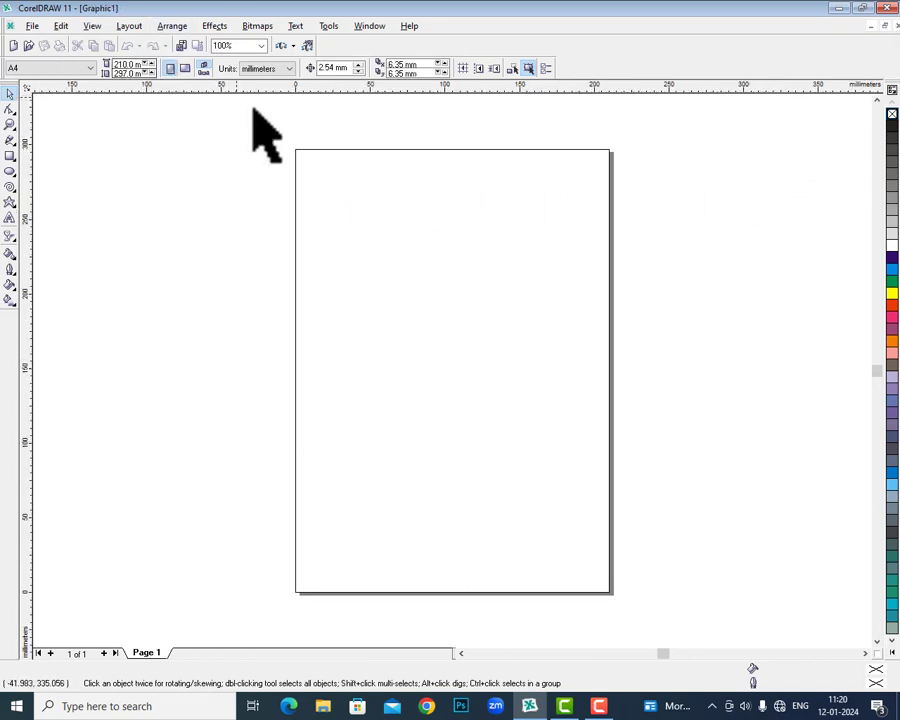
pyautogui.click(33, 26)
pyautogui.click(36, 85)
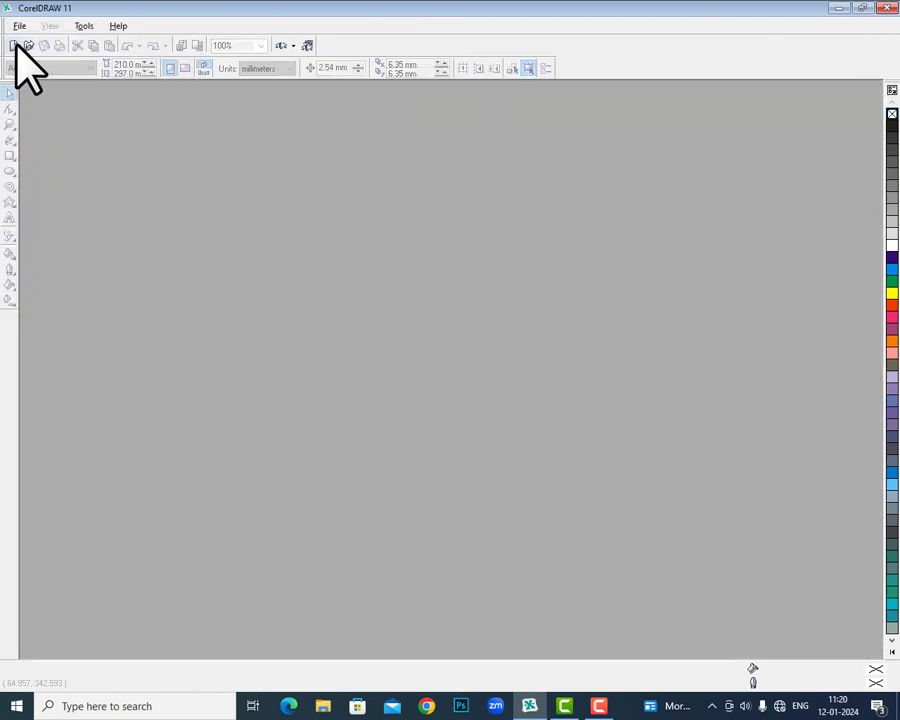
# - Create a new blank document
pyautogui.click(19, 26)
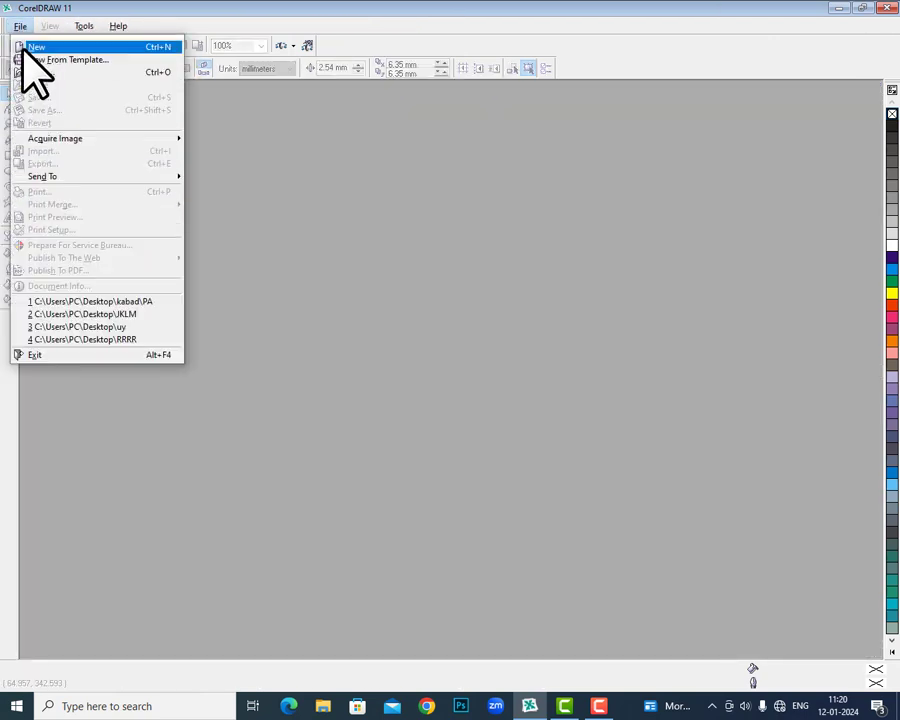
pyautogui.click(33, 47)
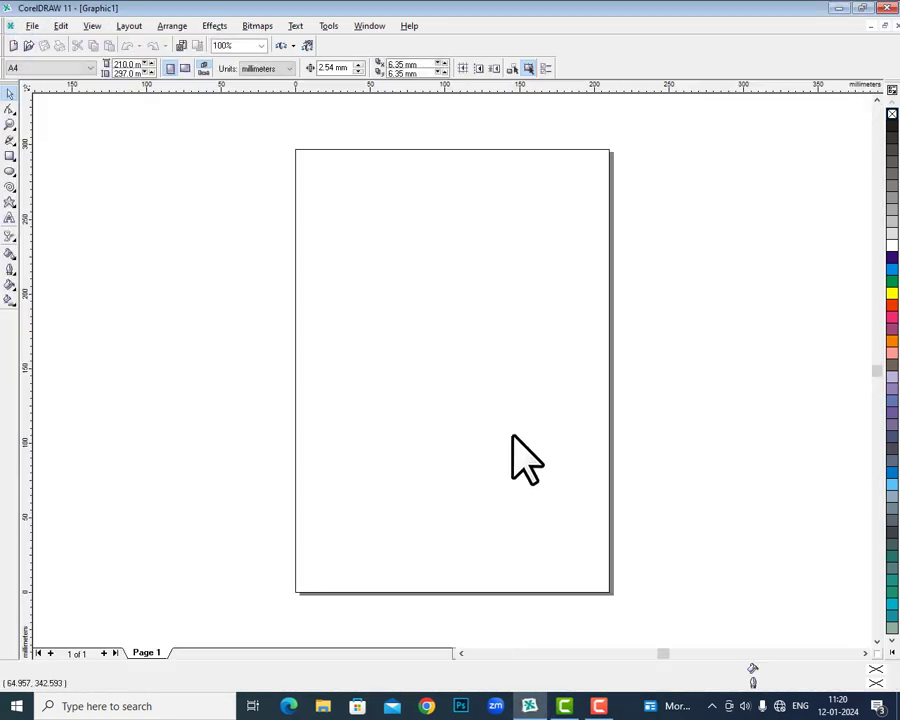
pyautogui.click(27, 25)
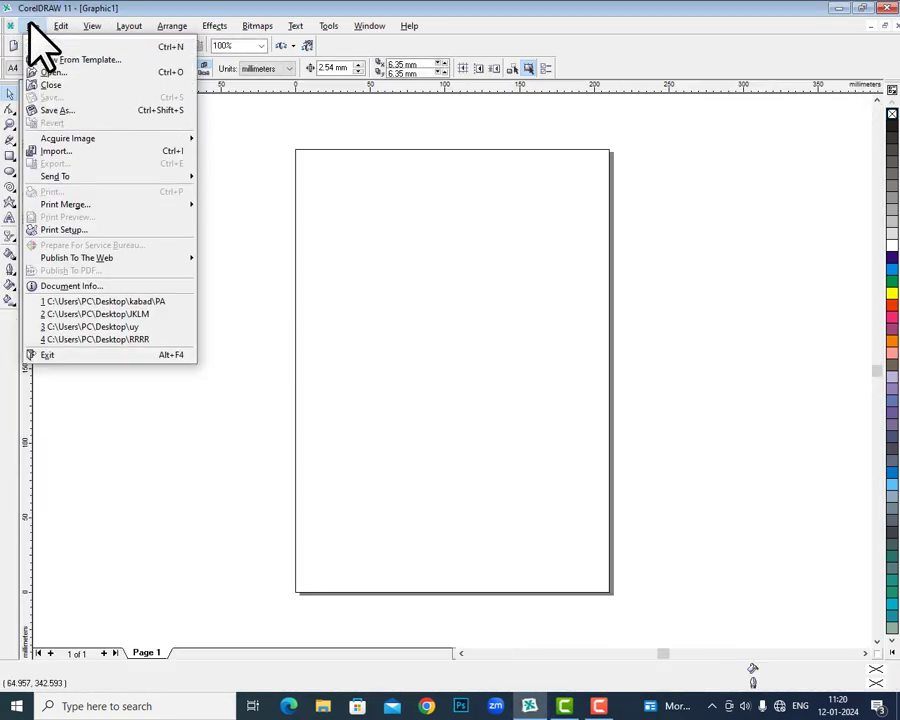
pyautogui.click(399, 312)
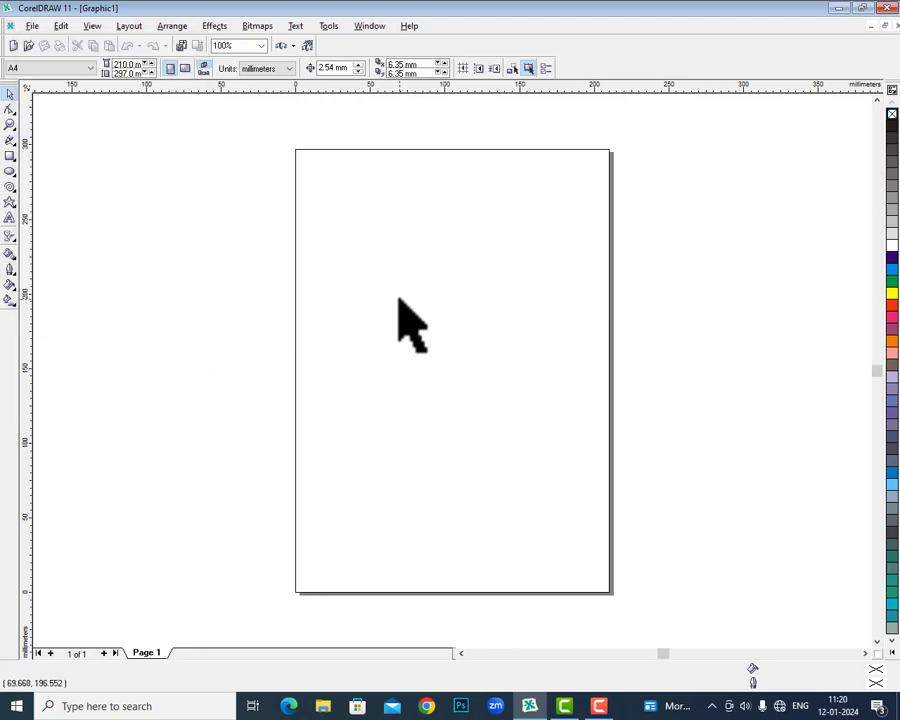
# - Draw an upright ellipse about 123 mm wide and 152 mm high in the middle of the page and fill it red
pyautogui.click(10, 171)
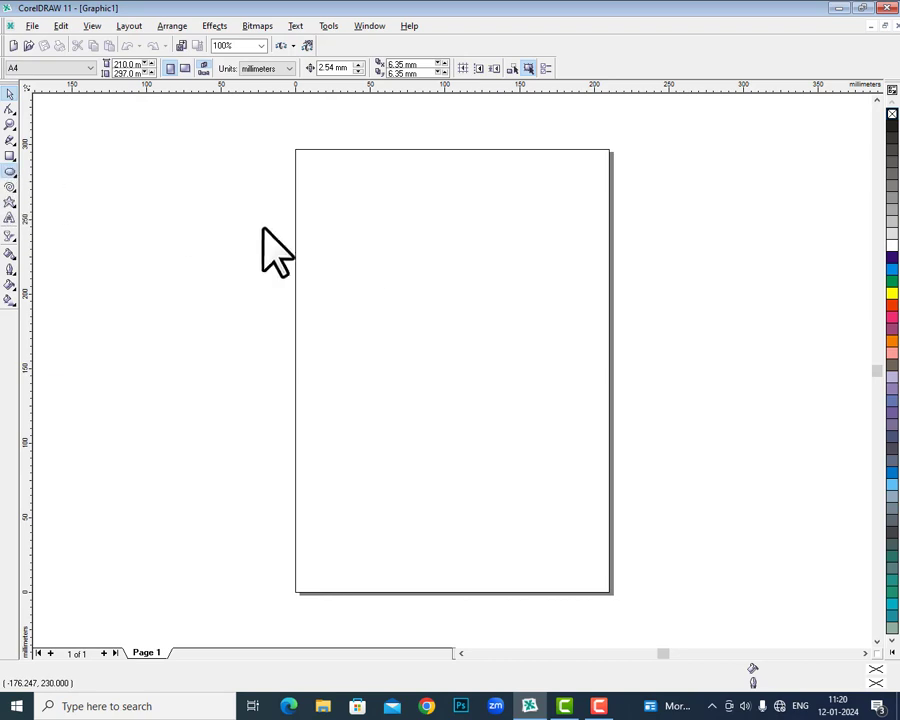
pyautogui.moveTo(370, 227); pyautogui.dragTo(566, 450)
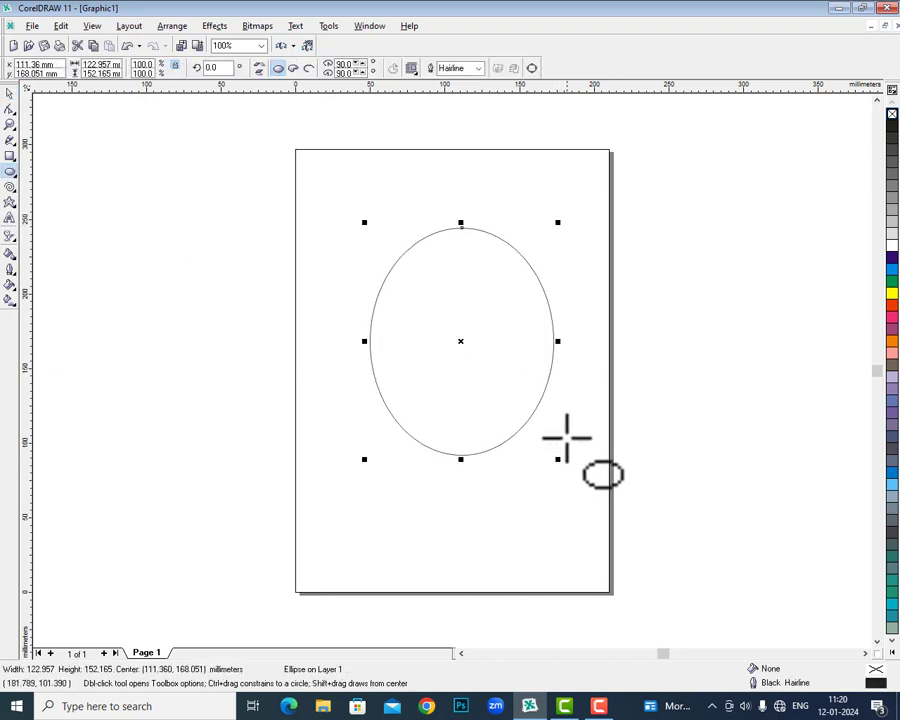
pyautogui.click(893, 309)
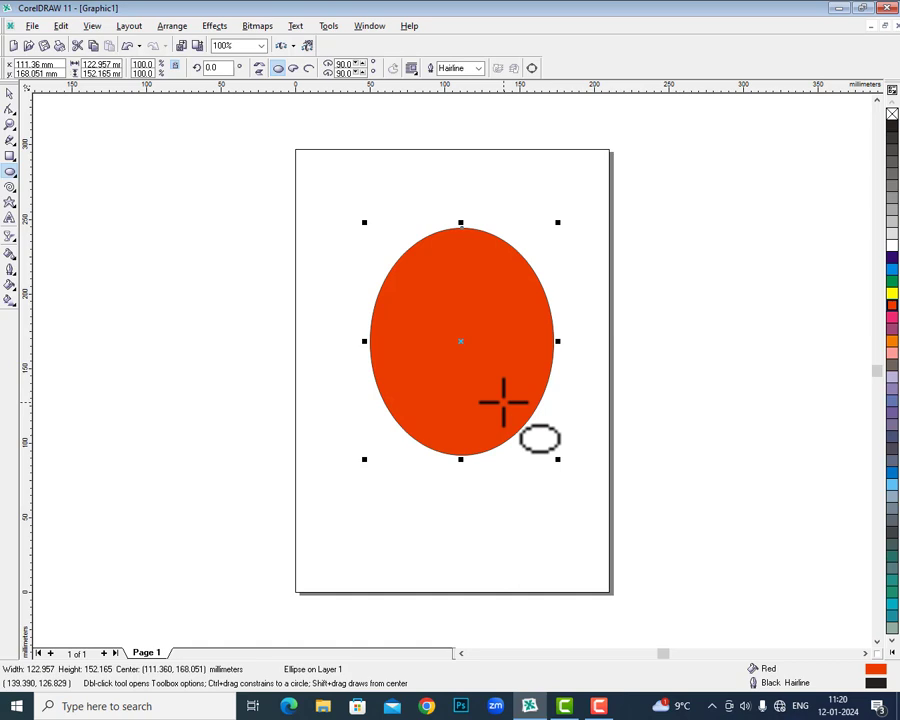
pyautogui.moveTo(559, 343); pyautogui.dragTo(530, 344)
pyautogui.press('Delete')
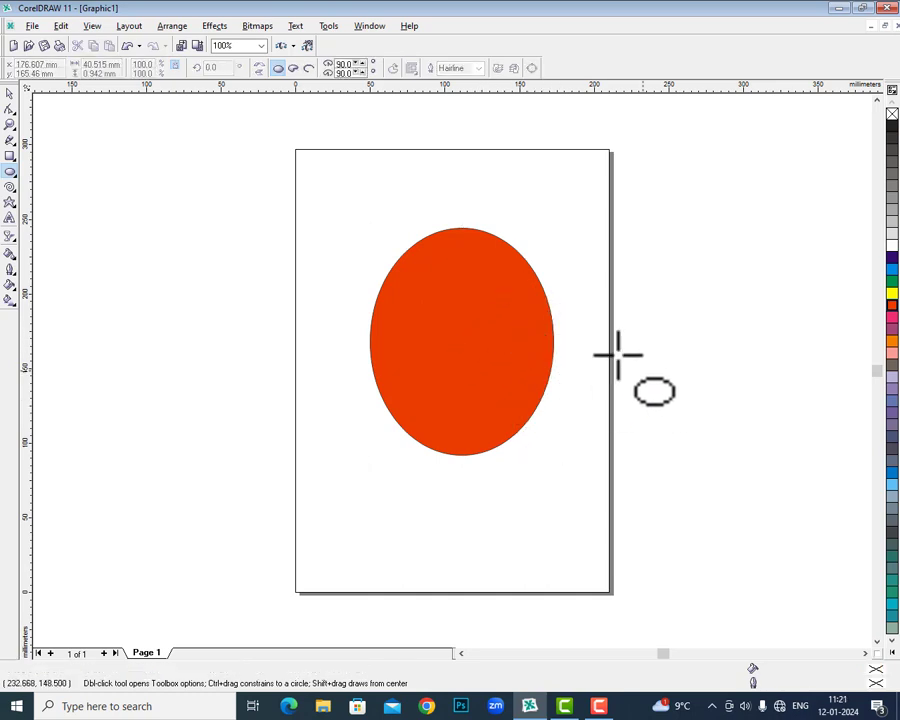
# - Add two narrower concentric copies inside the red ellipse, about 78 mm and 24 mm wide, keeping its full height
pyautogui.click(9, 93)
pyautogui.click(462, 311)
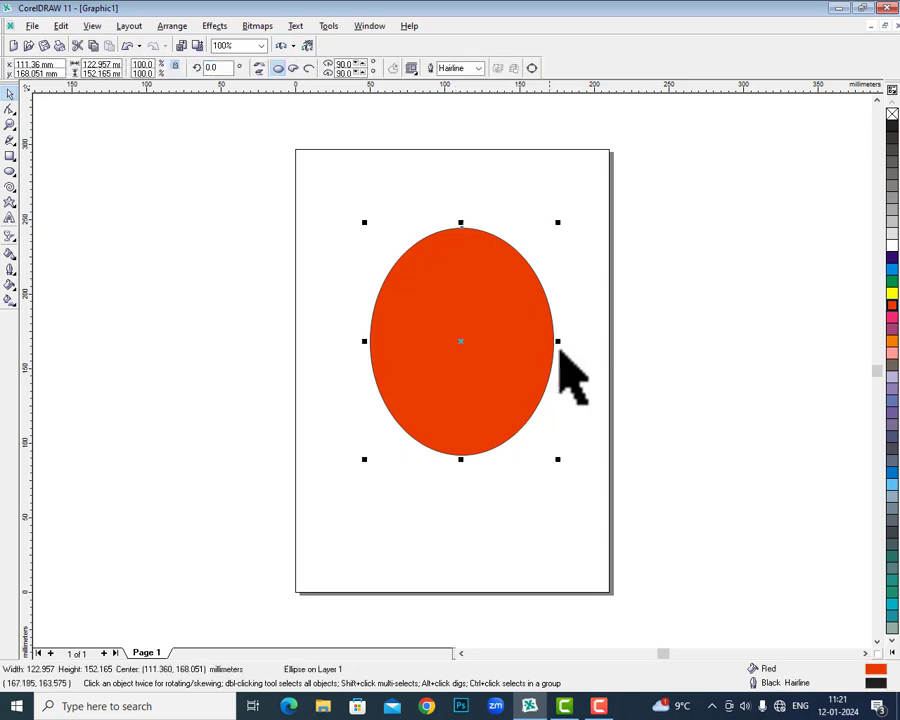
pyautogui.moveTo(558, 341); pyautogui.dragTo(485, 340)
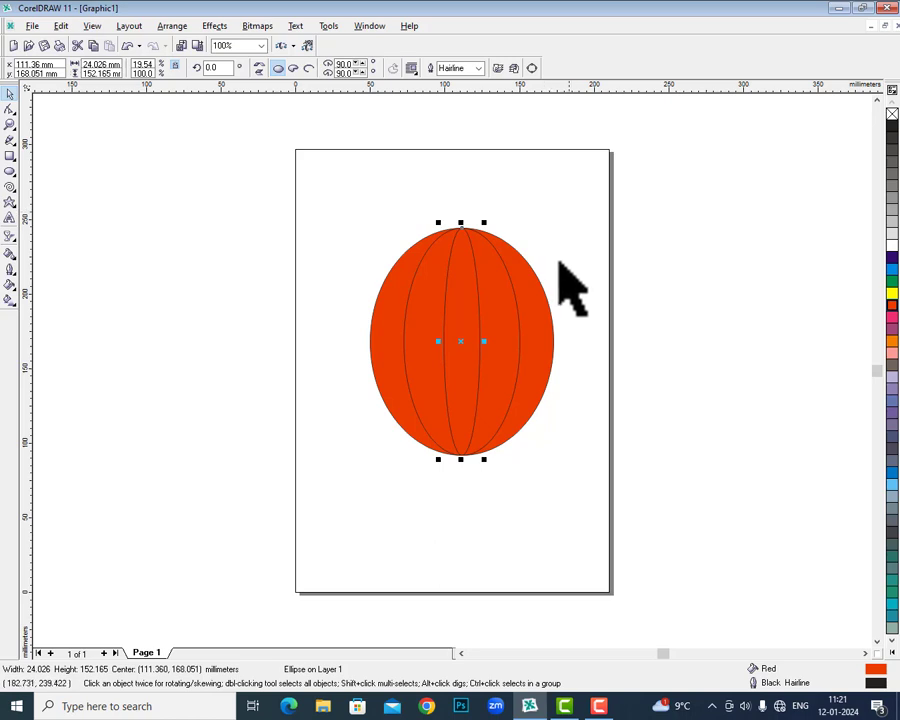
pyautogui.click(426, 196)
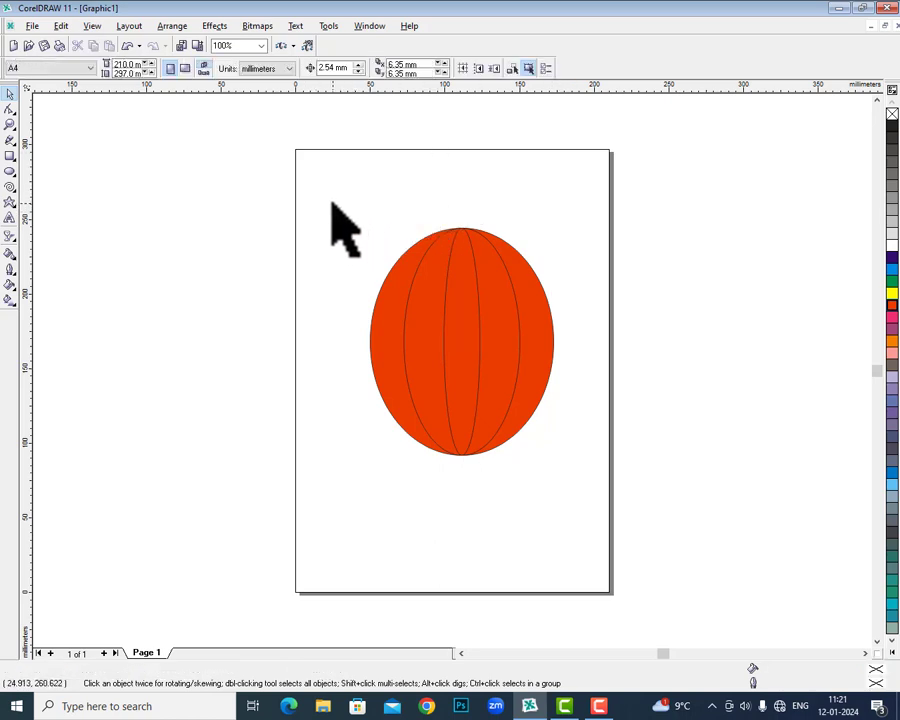
# - Save the drawing to the Desktop as boll in CDR format
pyautogui.click(32, 25)
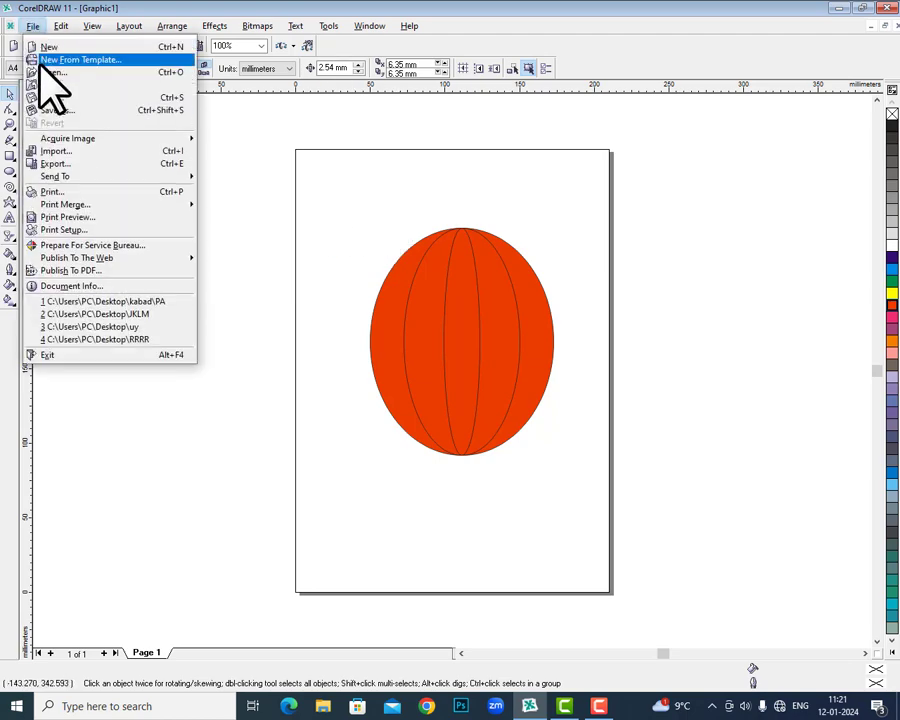
pyautogui.click(52, 98)
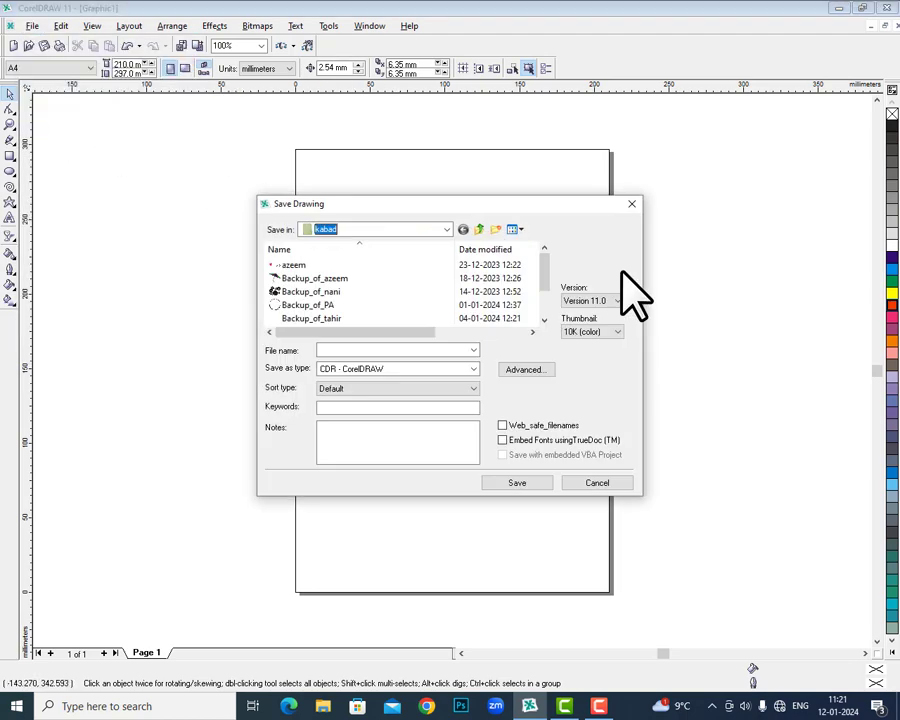
pyautogui.click(380, 350)
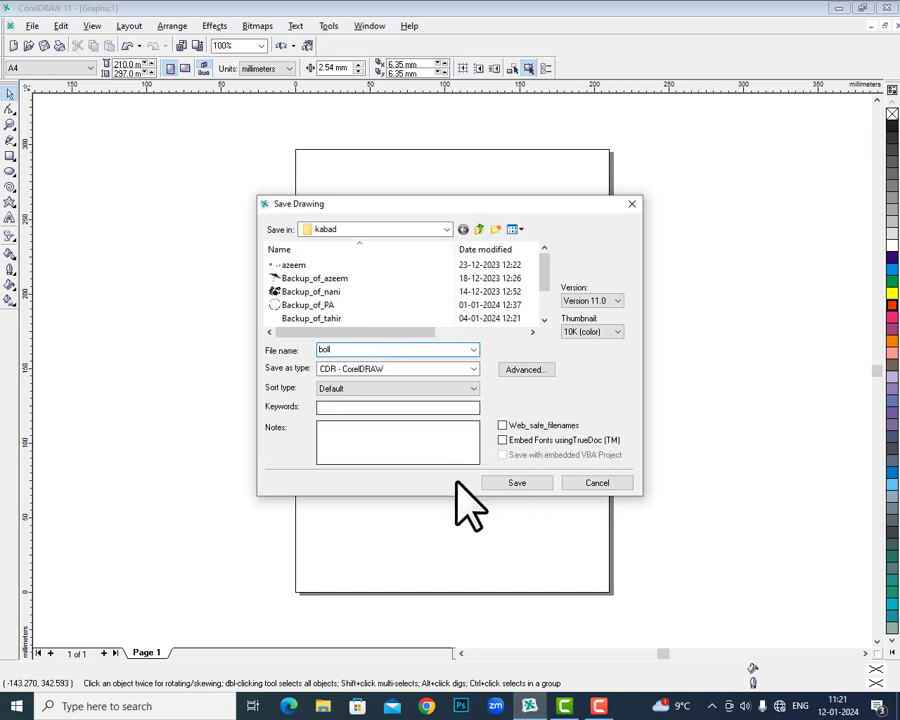
pyautogui.click(376, 232)
pyautogui.click(372, 242)
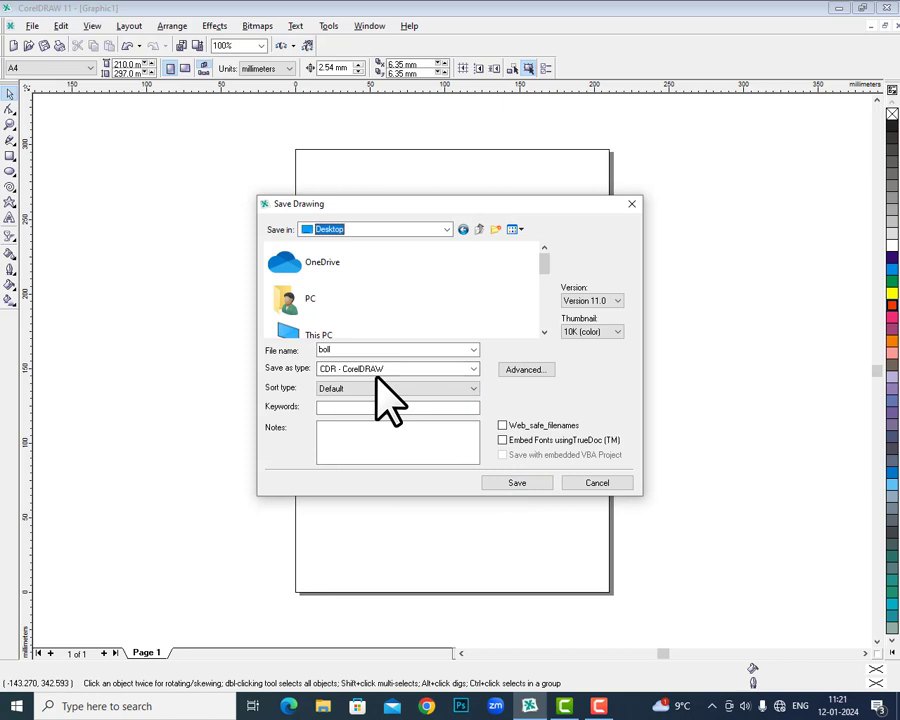
pyautogui.click(517, 483)
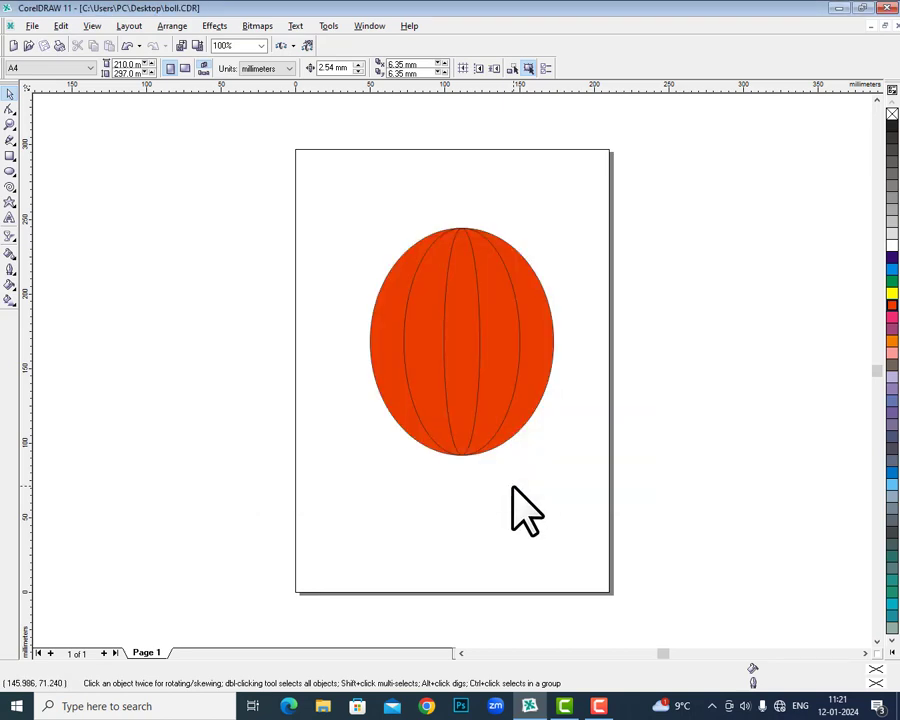
# - Save a second copy of the drawing on the Data (D:) drive under the name boll 2
pyautogui.click(33, 26)
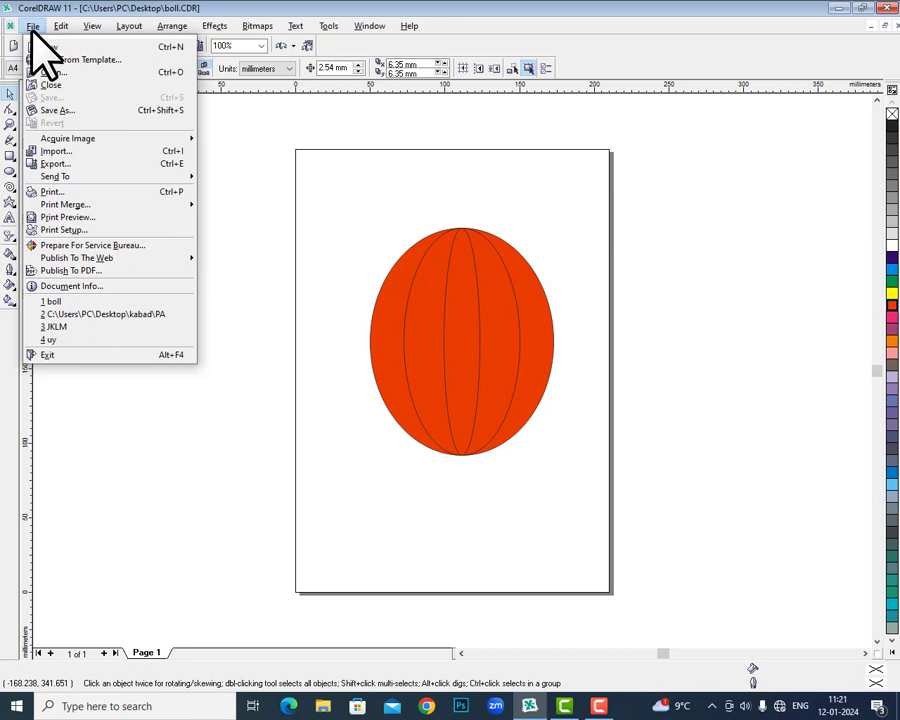
pyautogui.click(78, 111)
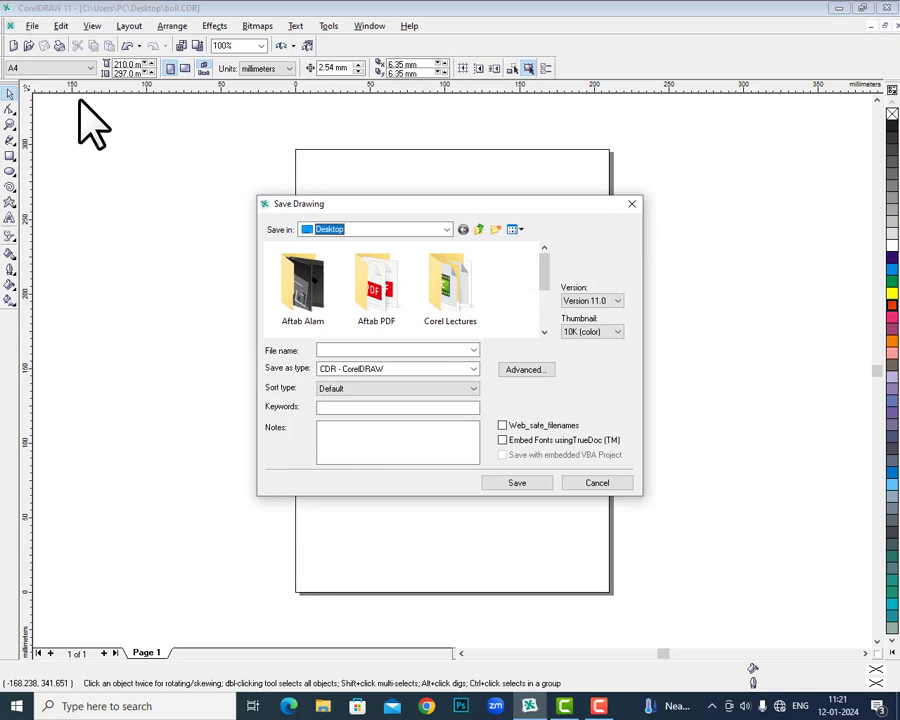
pyautogui.click(445, 230)
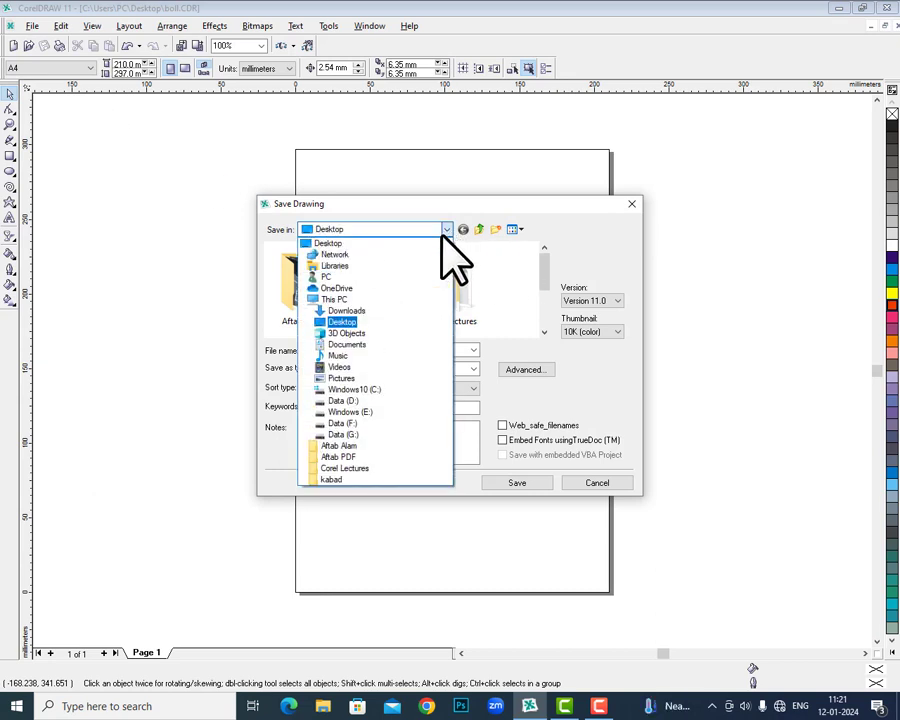
pyautogui.click(400, 402)
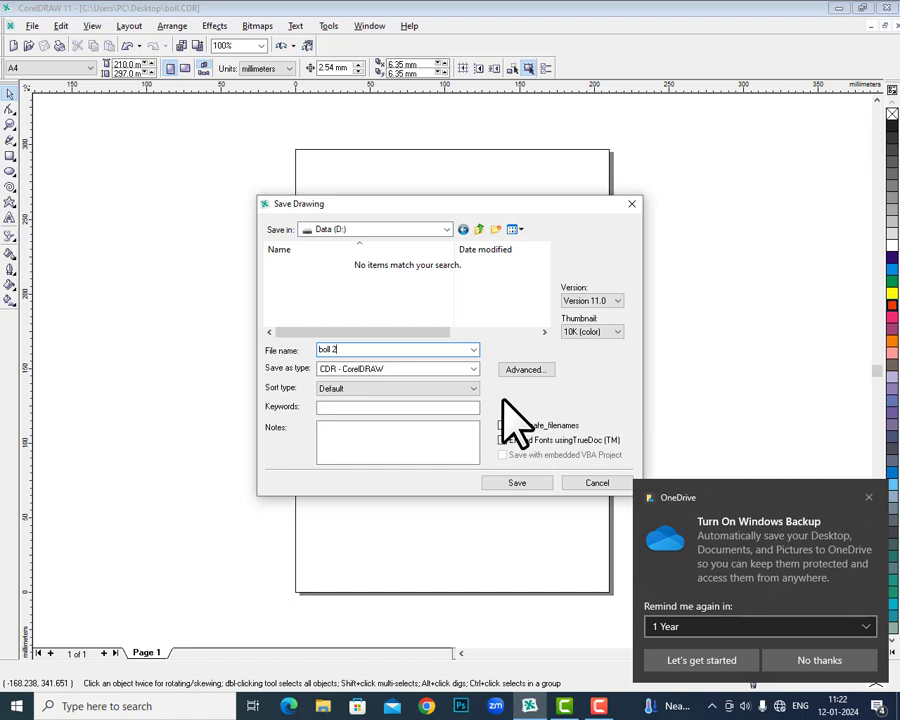
pyautogui.moveTo(880, 520)
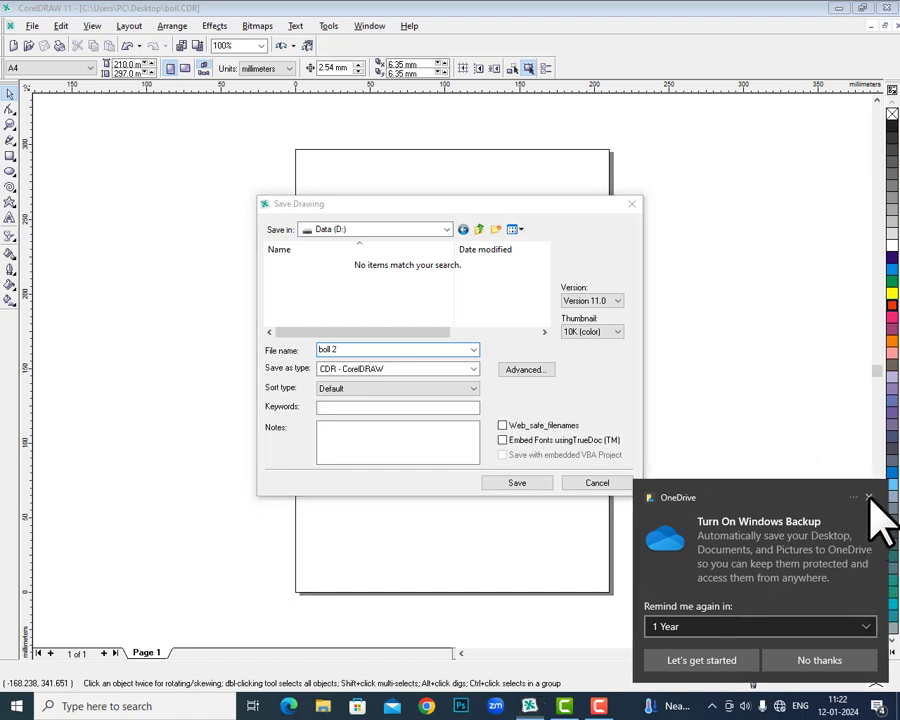
pyautogui.click(869, 498)
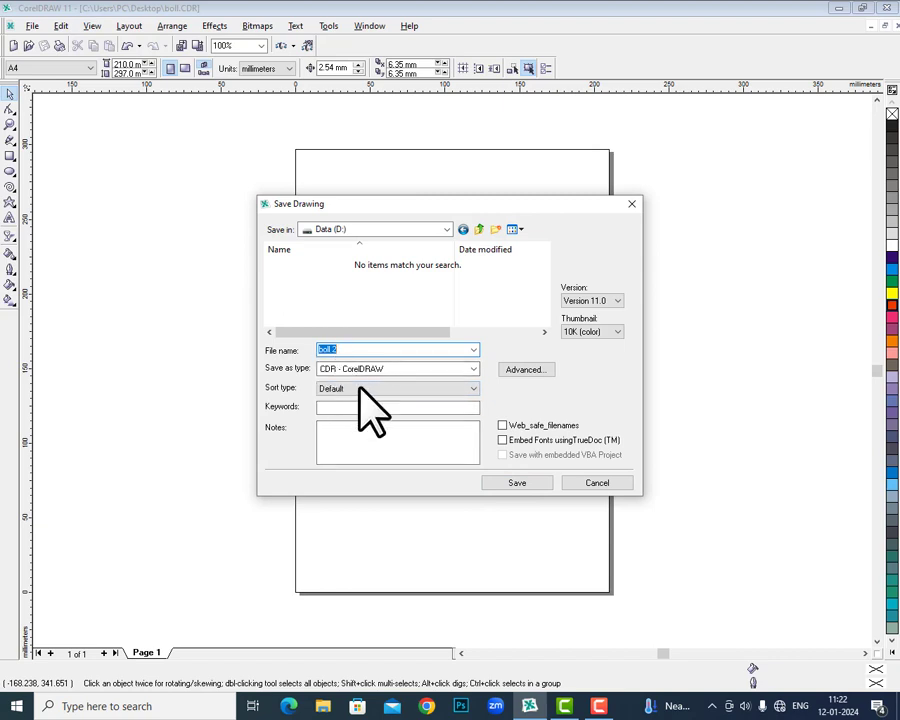
pyautogui.click(513, 483)
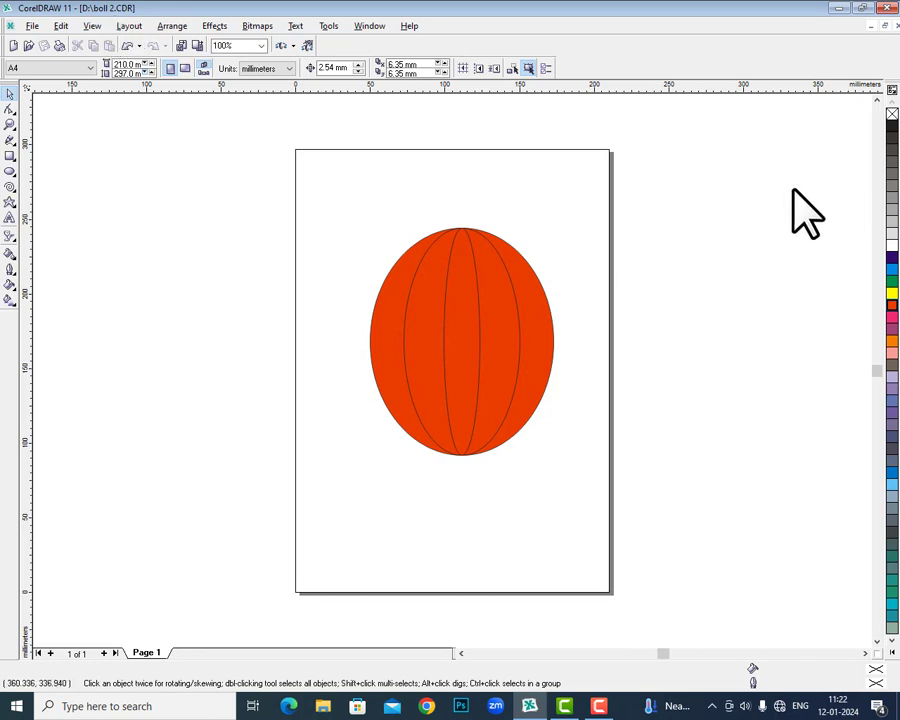
# - Close the boll 2 drawing and open the boll drawing from the Desktop
pyautogui.click(885, 25)
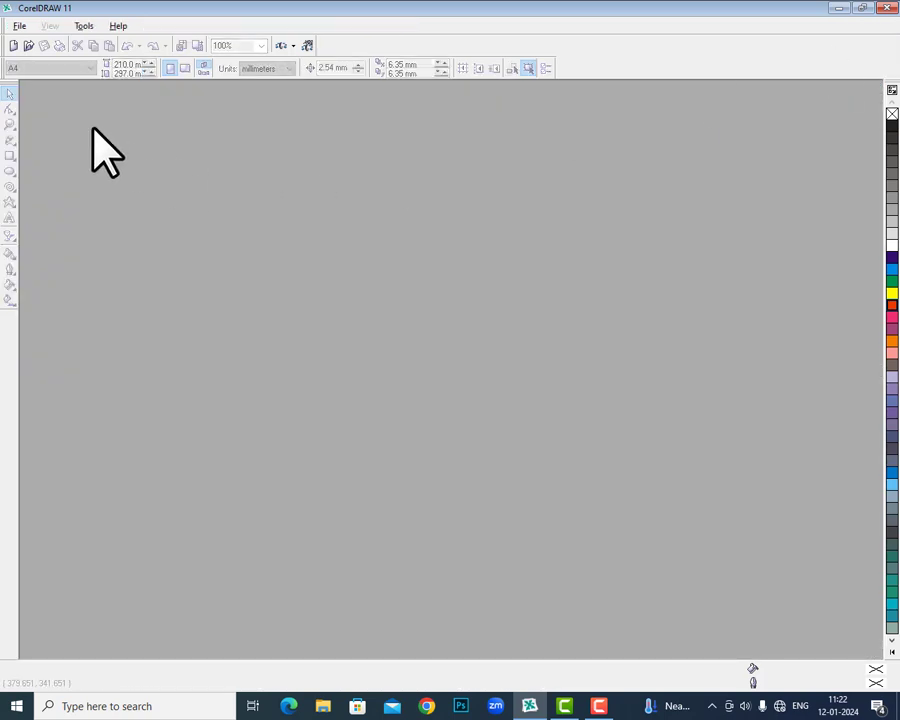
pyautogui.click(28, 45)
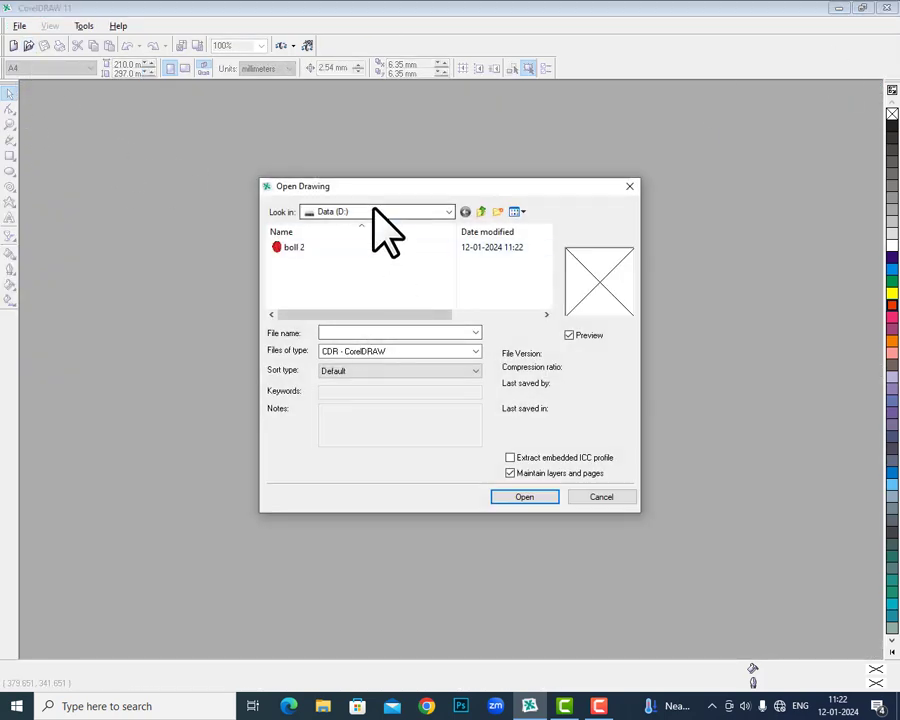
pyautogui.click(374, 212)
pyautogui.click(374, 225)
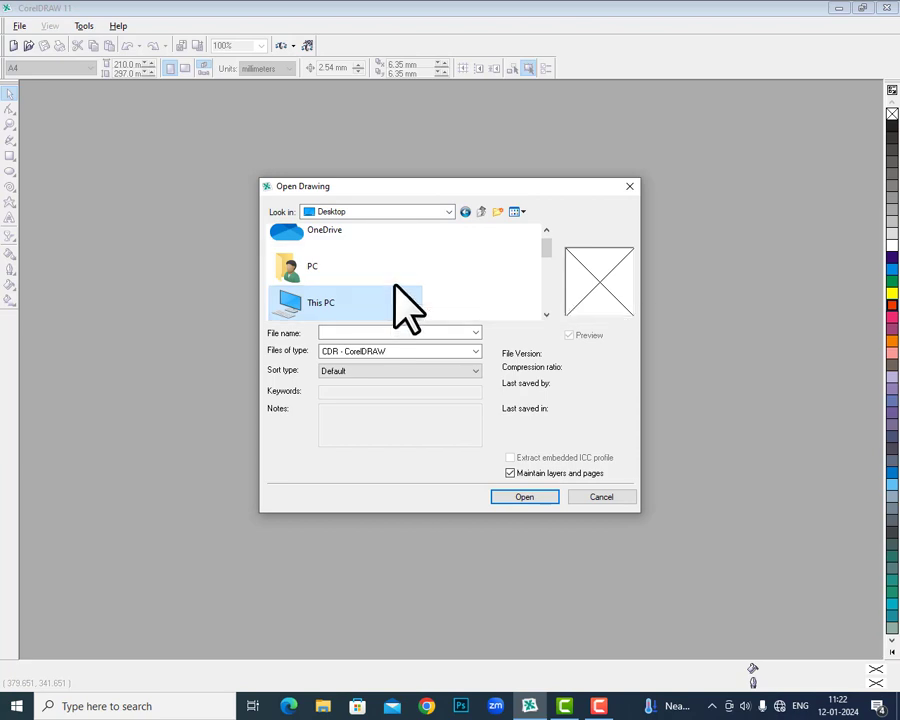
pyautogui.scroll(-5, 395, 291)
pyautogui.doubleClick(383, 272)
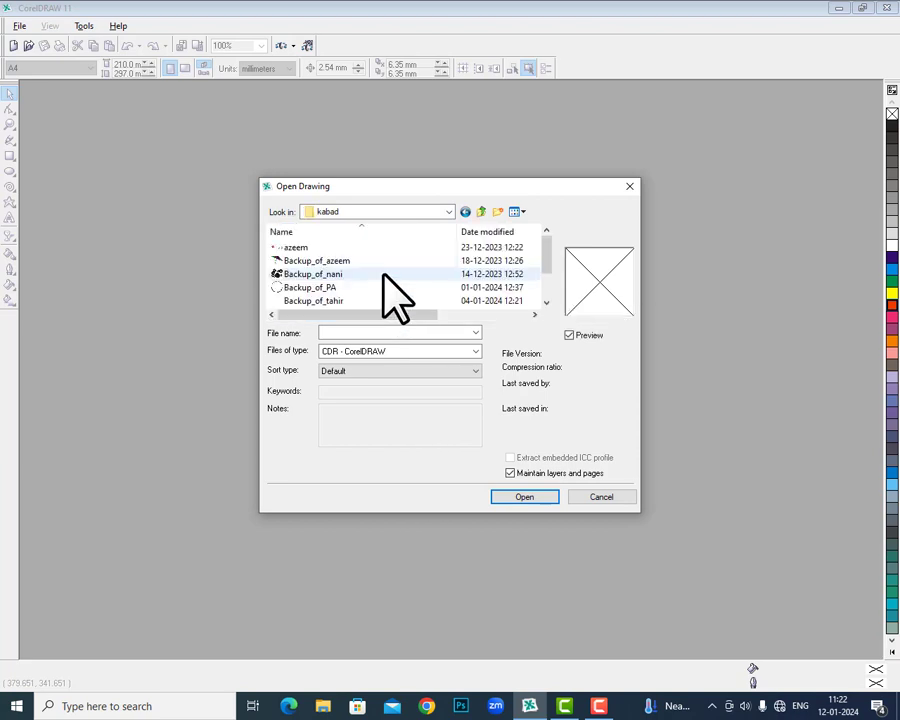
pyautogui.click(482, 211)
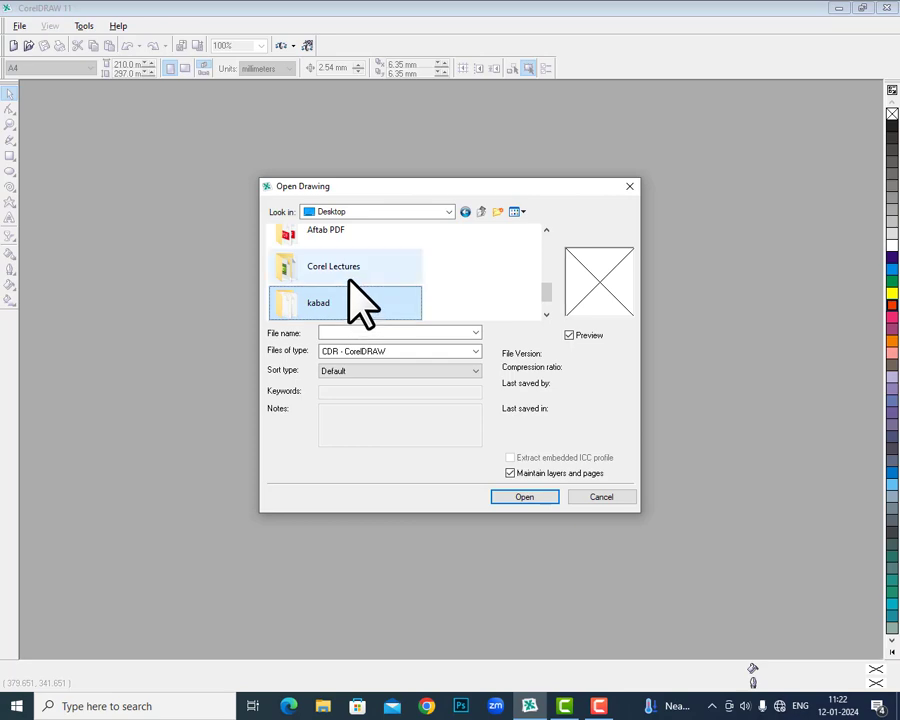
pyautogui.scroll(-1, 352, 300)
pyautogui.click(352, 300)
pyautogui.click(528, 494)
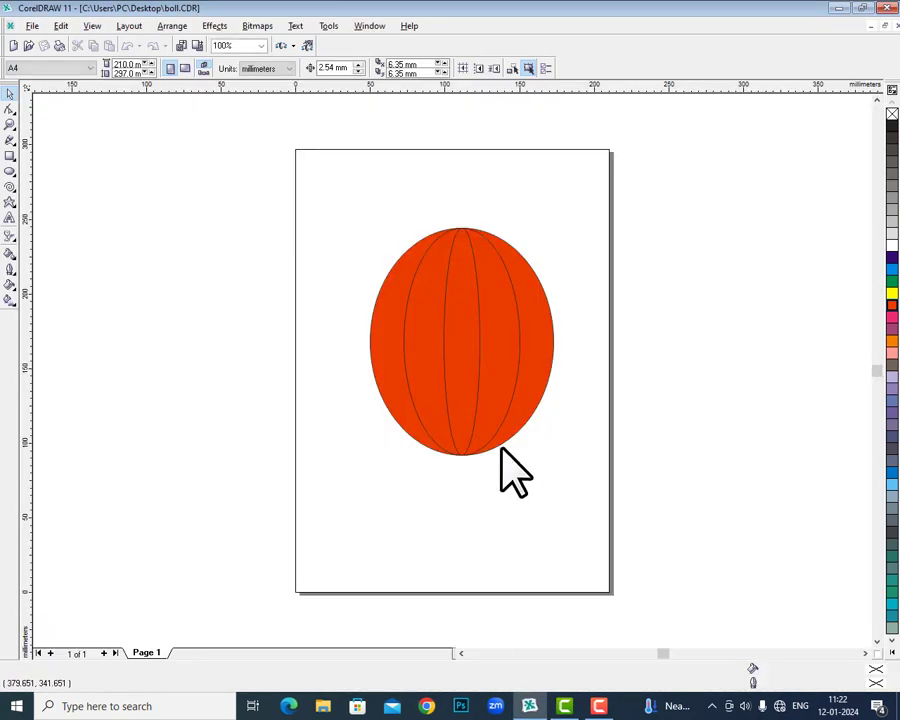
# - Fill the middle-sized ellipse of the ball with green and save the drawing
pyautogui.click(512, 302)
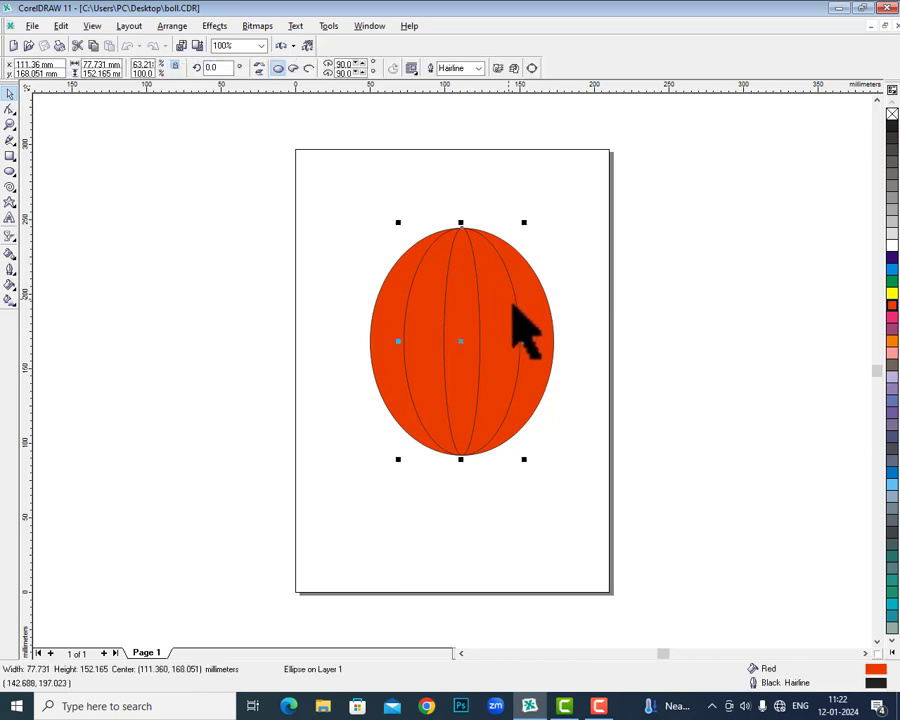
pyautogui.click(887, 280)
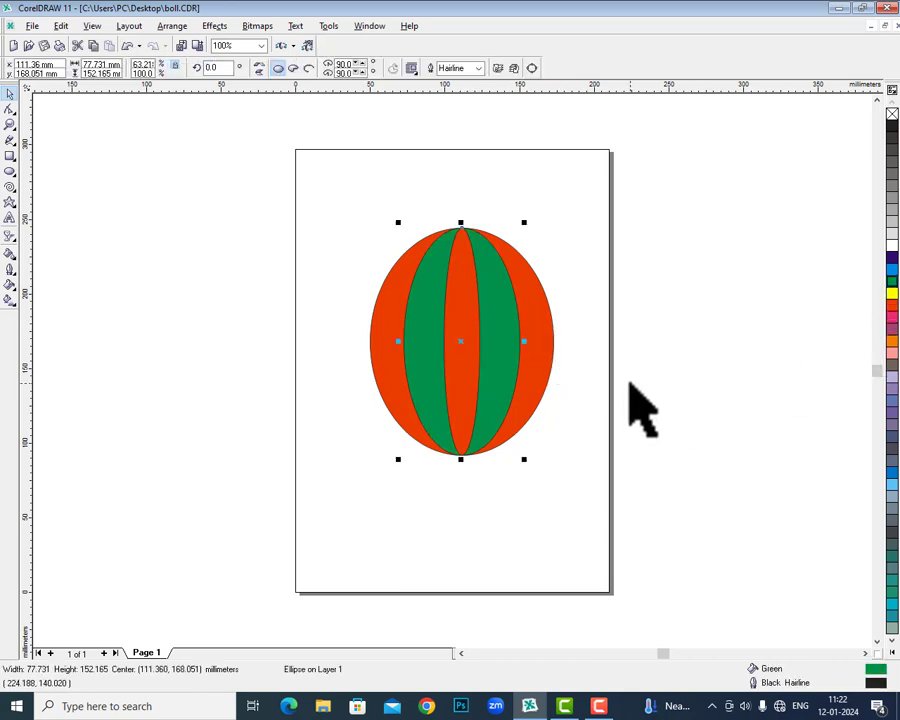
pyautogui.click(614, 392)
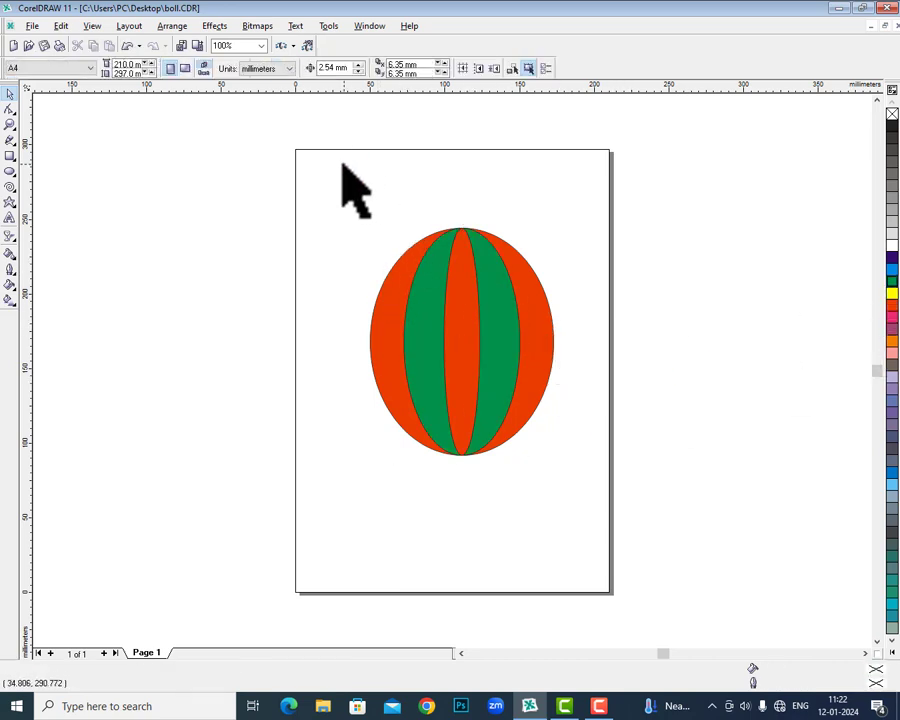
pyautogui.click(42, 46)
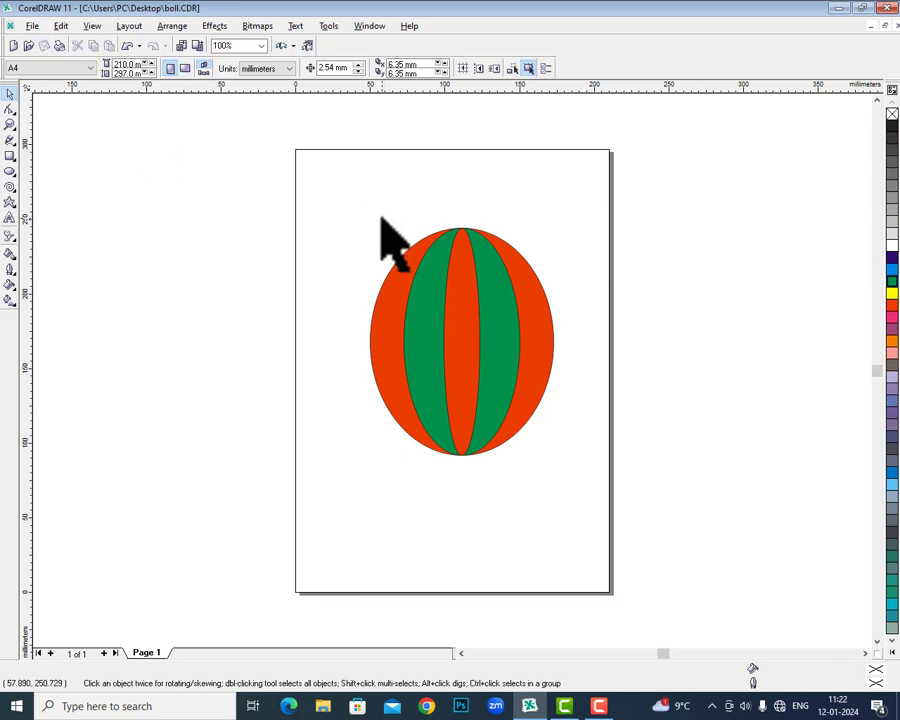
# - Save the recoloured drawing over the existing boll 2 file on the Data (D:) drive
pyautogui.click(32, 26)
pyautogui.click(74, 110)
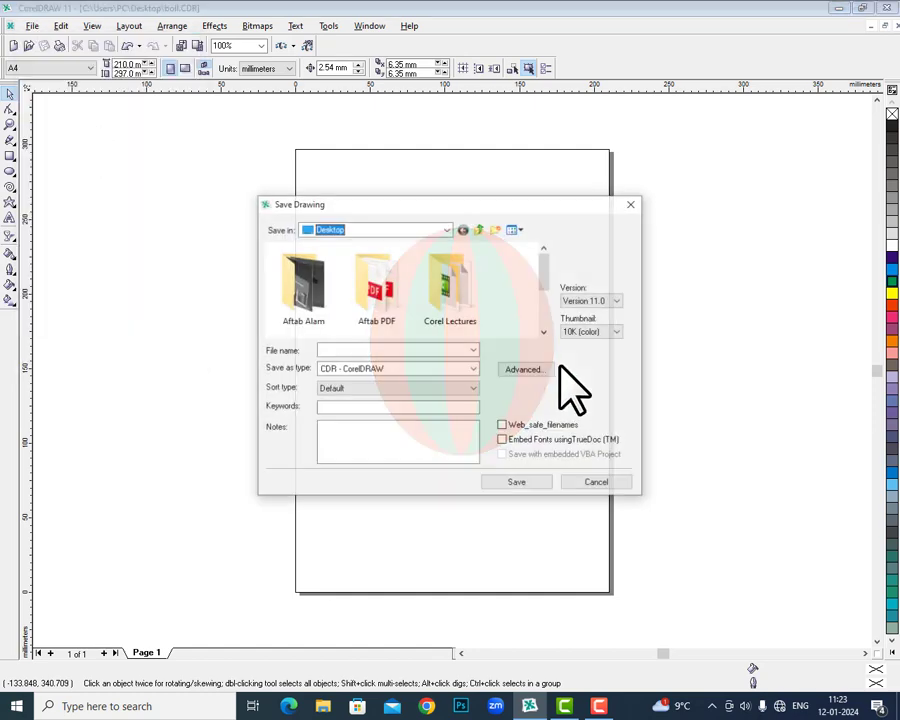
pyautogui.click(352, 232)
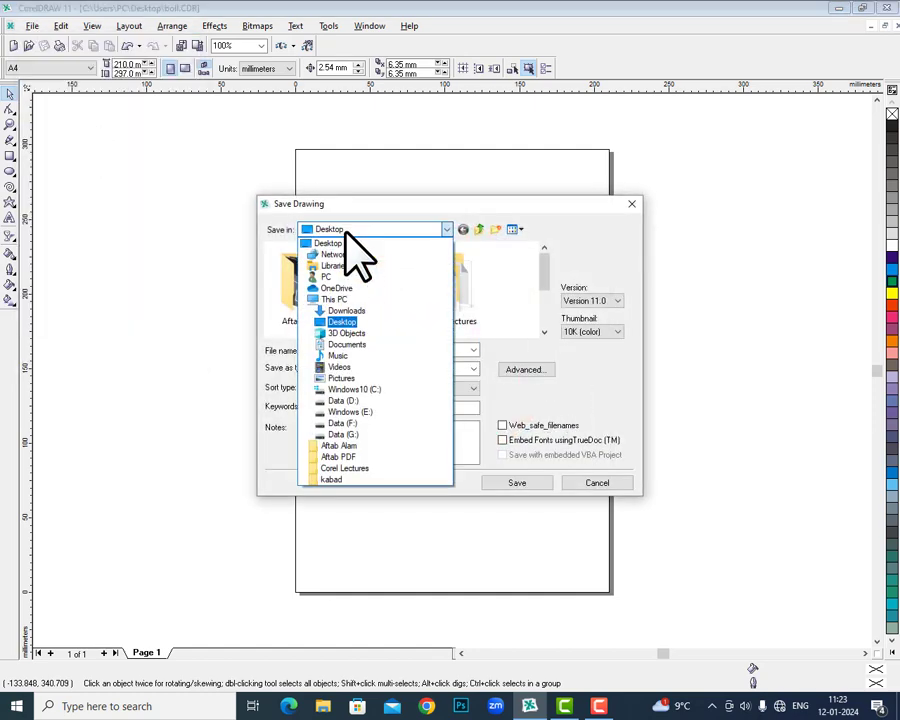
pyautogui.click(364, 400)
pyautogui.click(291, 265)
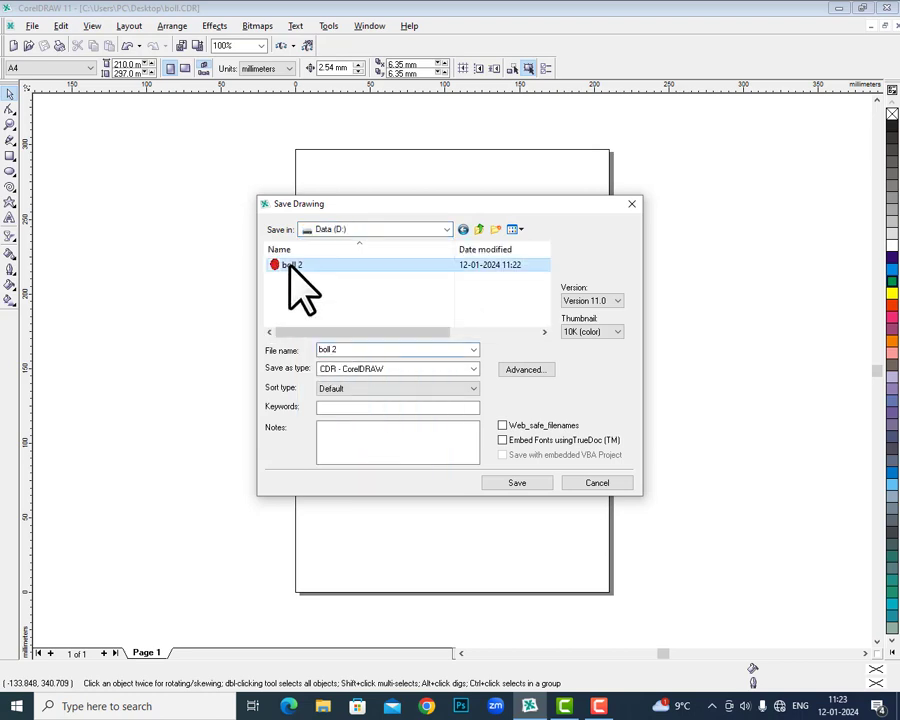
pyautogui.click(503, 481)
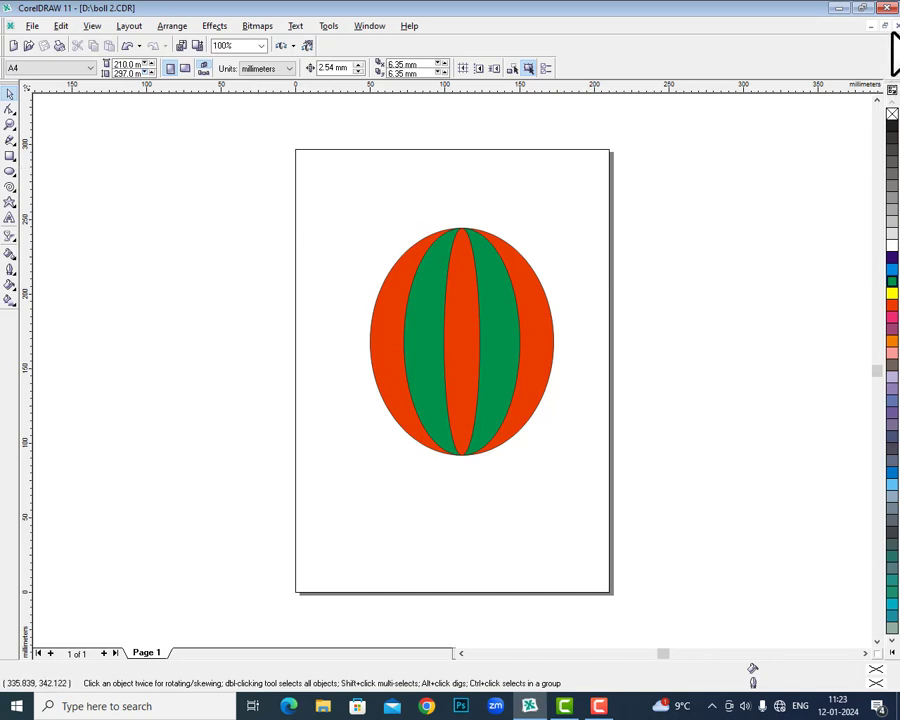
# - Close the boll 2 drawing and create a new blank document
pyautogui.click(885, 26)
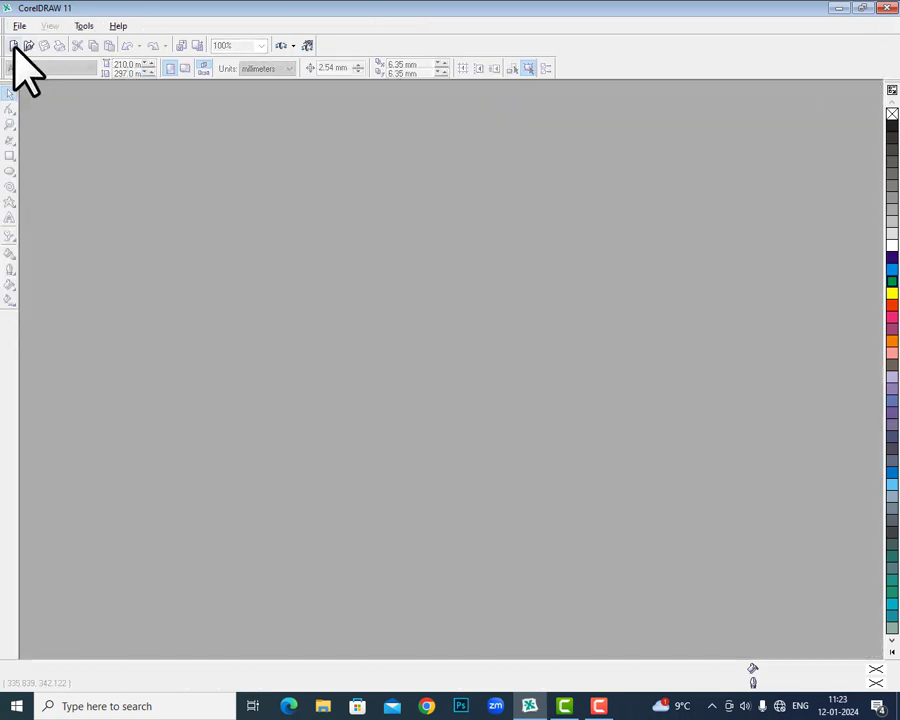
pyautogui.click(13, 45)
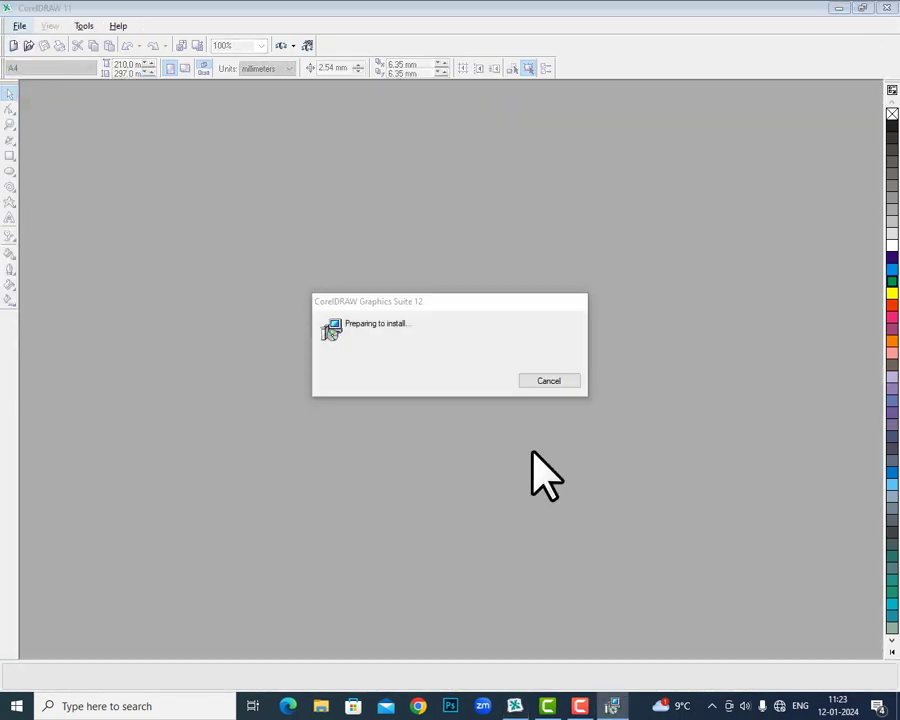
# - Reopen the boll drawing on the Desktop from the recently used files
pyautogui.click(32, 25)
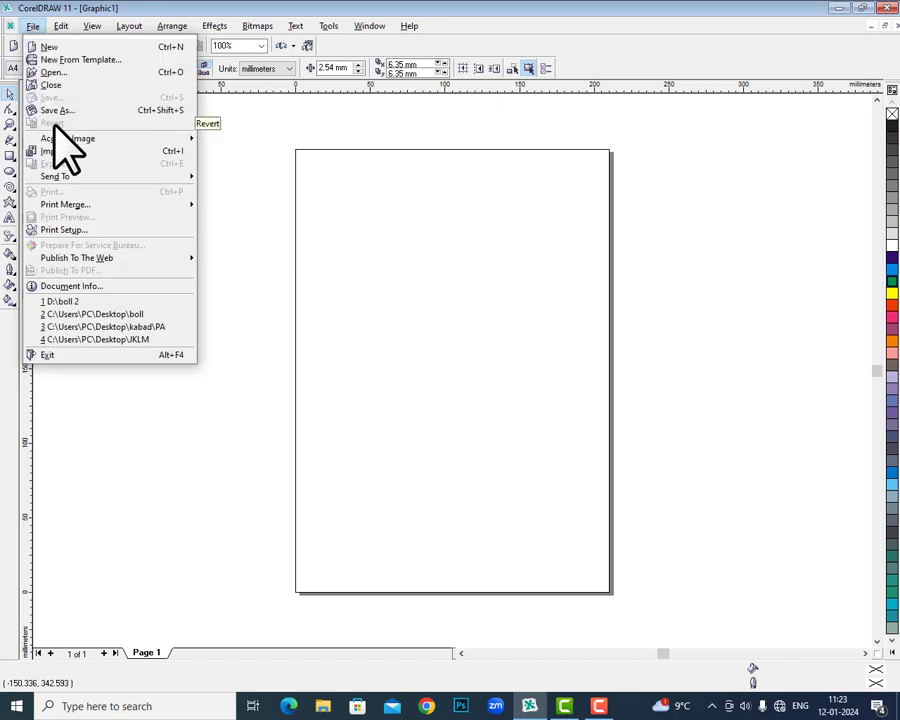
pyautogui.click(152, 314)
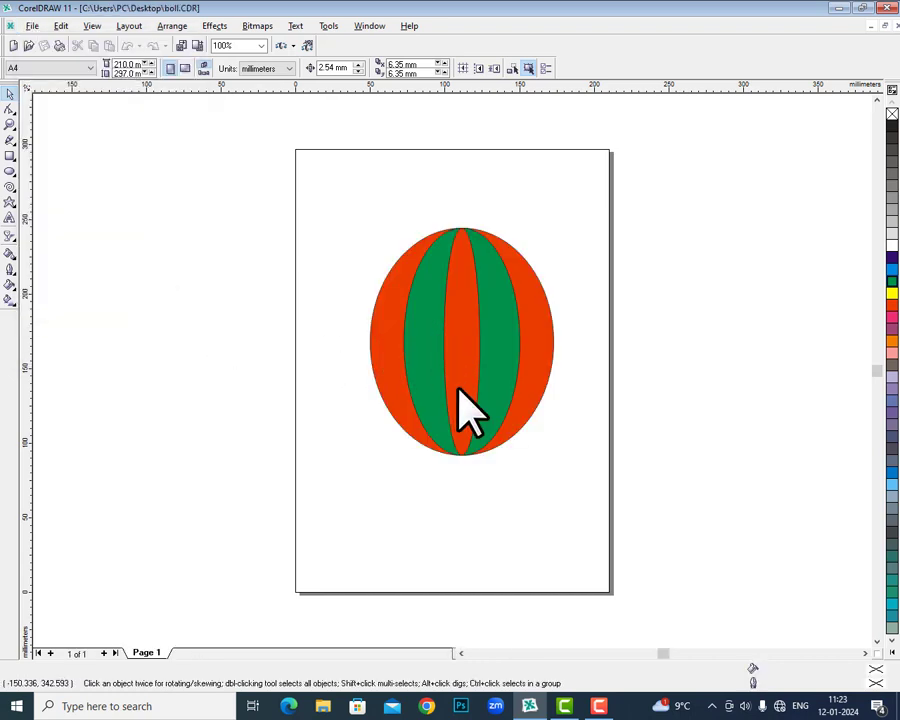
# - Move the green ellipse out of the ball to the blank area right of the page, centred at about X 282, Y 191 mm
pyautogui.click(30, 26)
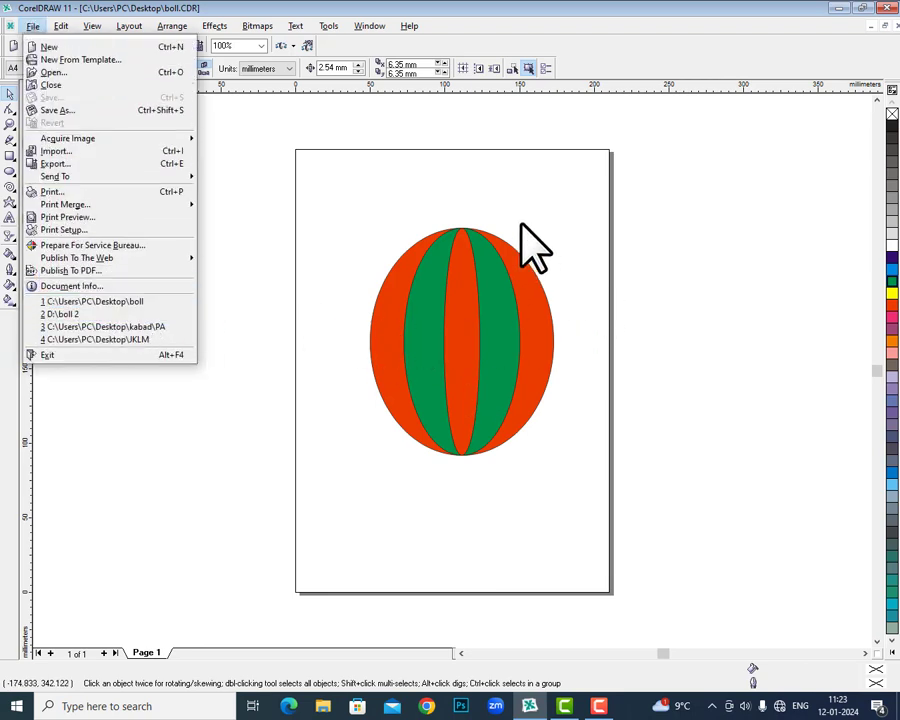
pyautogui.click(502, 311)
pyautogui.click(506, 311)
pyautogui.moveTo(736, 282); pyautogui.dragTo(736, 282)
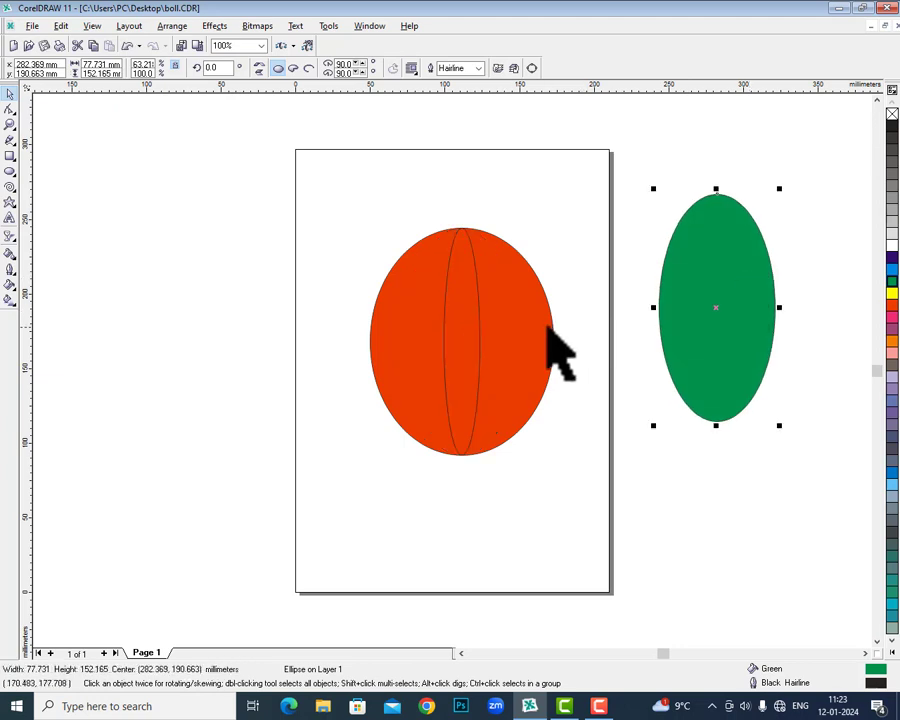
# - Scatter the ball's parts, moving the narrow red ellipse to about X 169, Y 229 mm and the green ellipse to about X 185, Y 166 mm
pyautogui.moveTo(548, 321); pyautogui.dragTo(328, 311)
pyautogui.moveTo(466, 321); pyautogui.dragTo(553, 230)
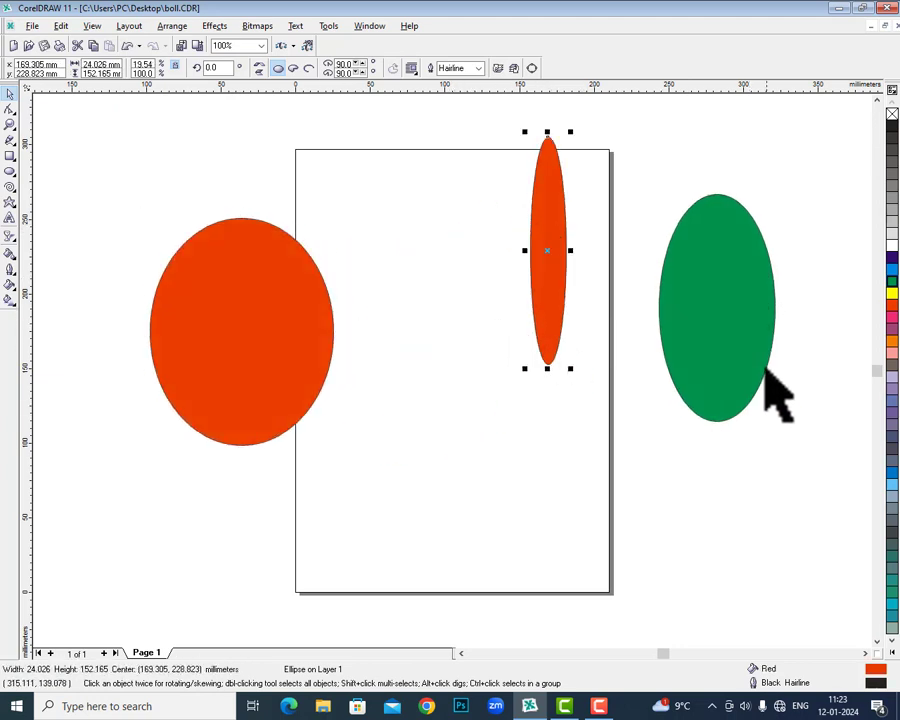
pyautogui.moveTo(683, 392); pyautogui.dragTo(603, 512)
pyautogui.moveTo(307, 414); pyautogui.dragTo(554, 515)
pyautogui.moveTo(629, 493); pyautogui.dragTo(565, 406)
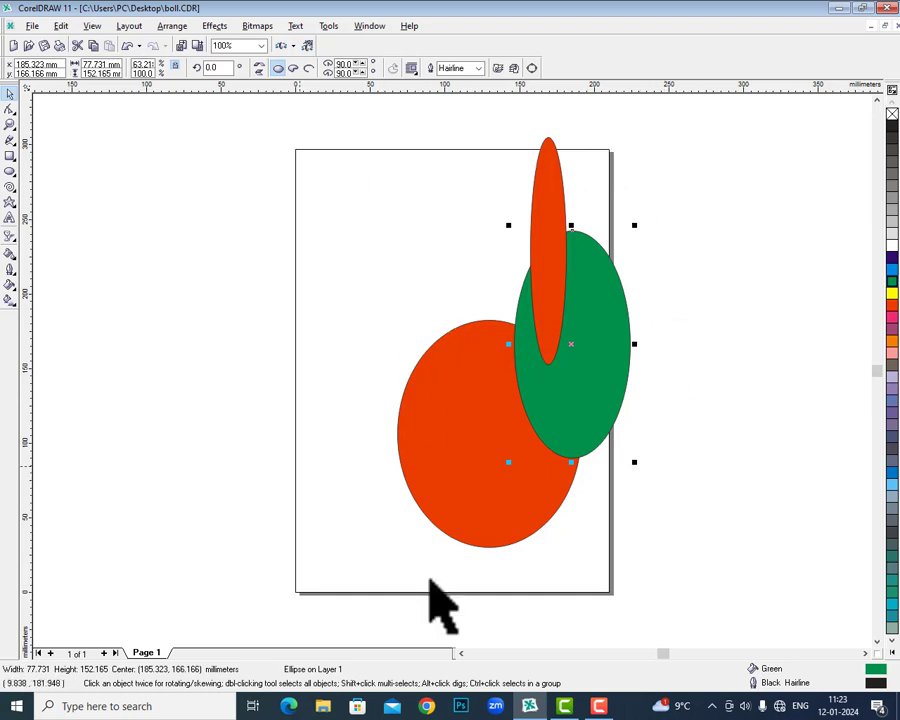
# - Undo the last two moves and revert the boll drawing to its last saved version
pyautogui.click(127, 46)
pyautogui.click(127, 46)
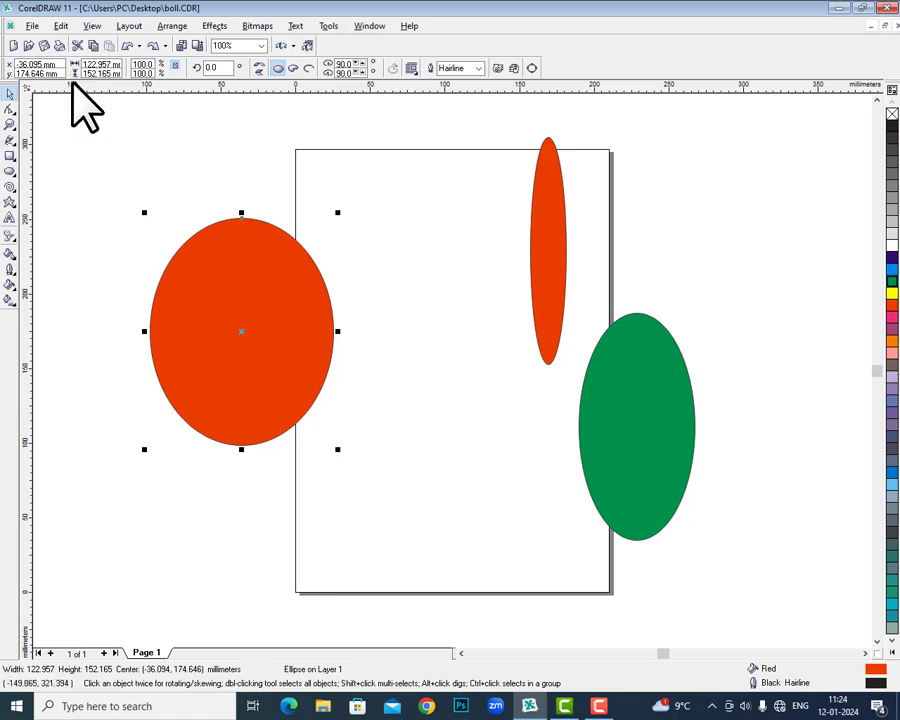
pyautogui.click(33, 26)
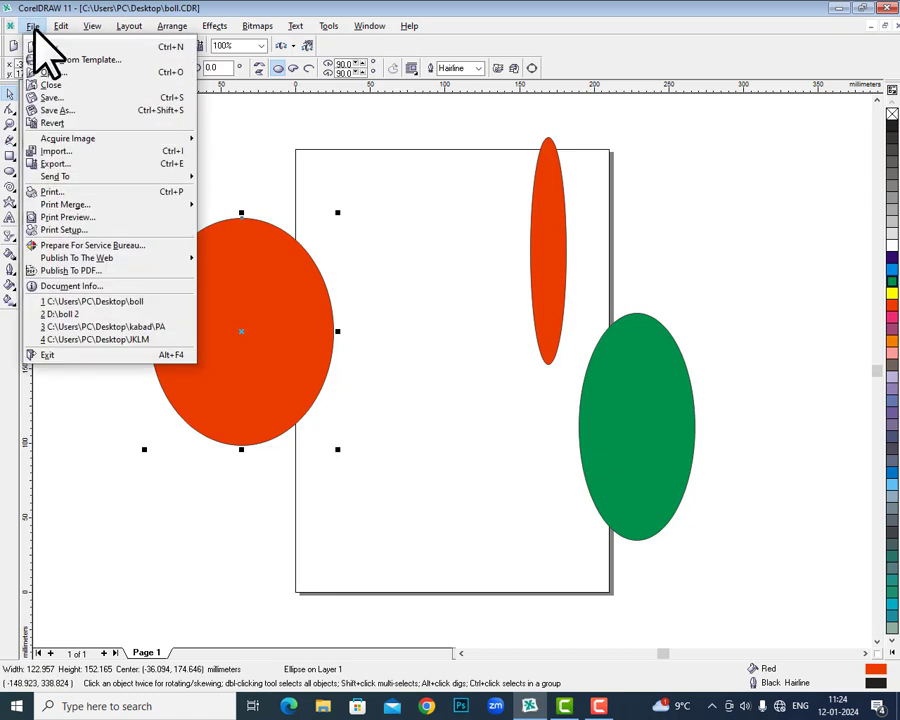
pyautogui.click(55, 123)
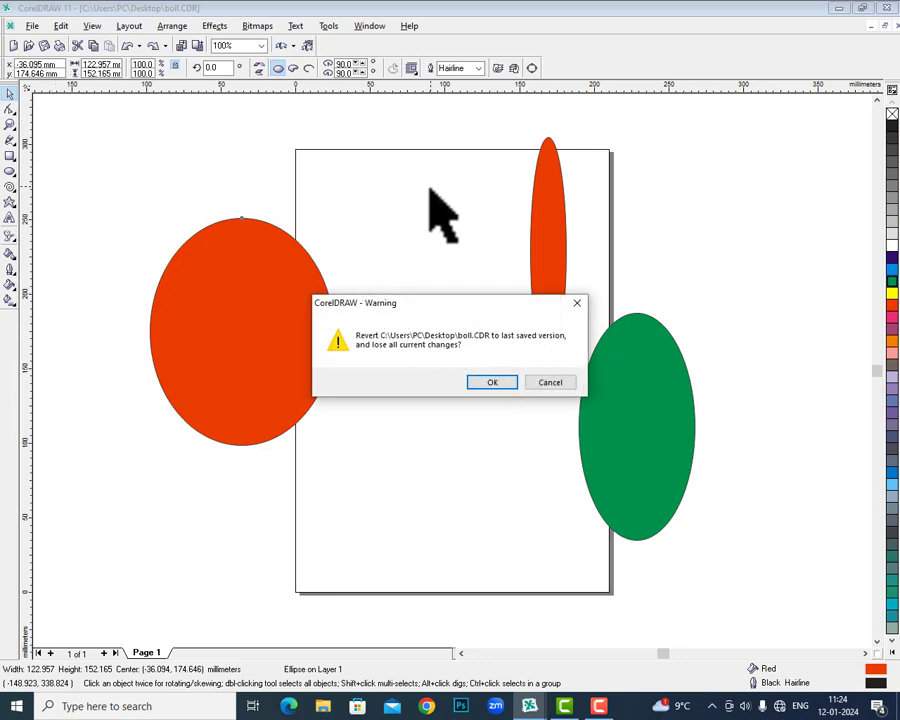
pyautogui.click(492, 383)
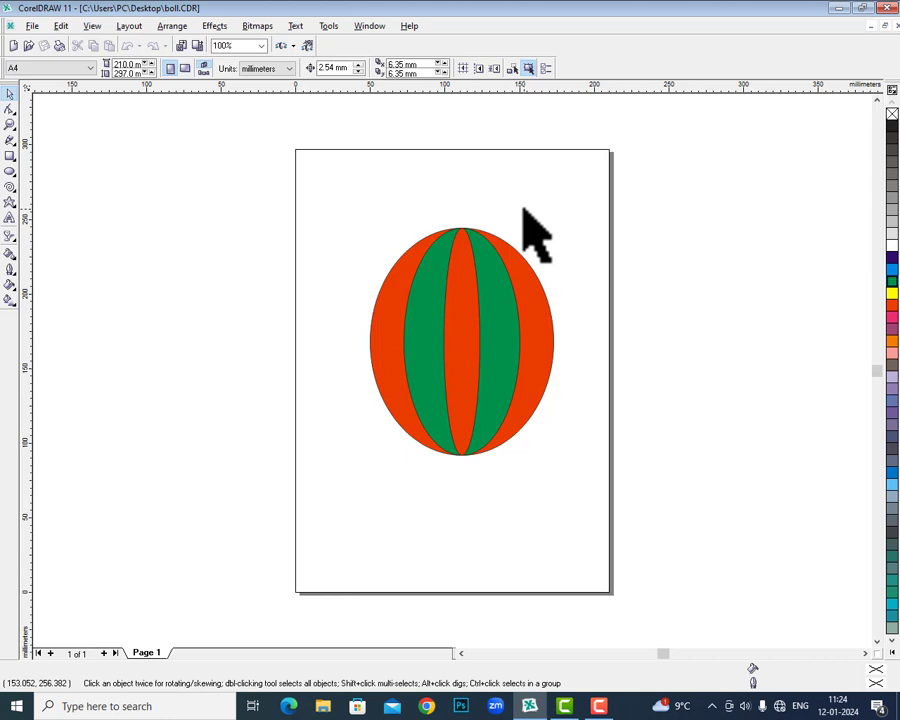
# - Move the green ellipse to about X 166, Y 73 mm and check whether Save and Revert are available
pyautogui.moveTo(488, 305); pyautogui.dragTo(580, 510)
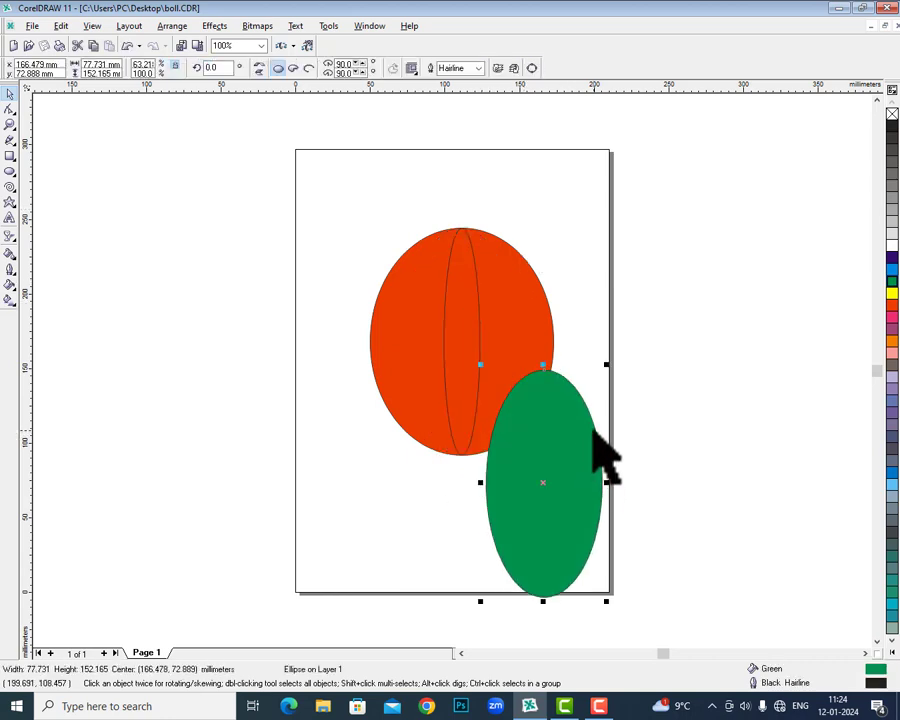
pyautogui.click(33, 26)
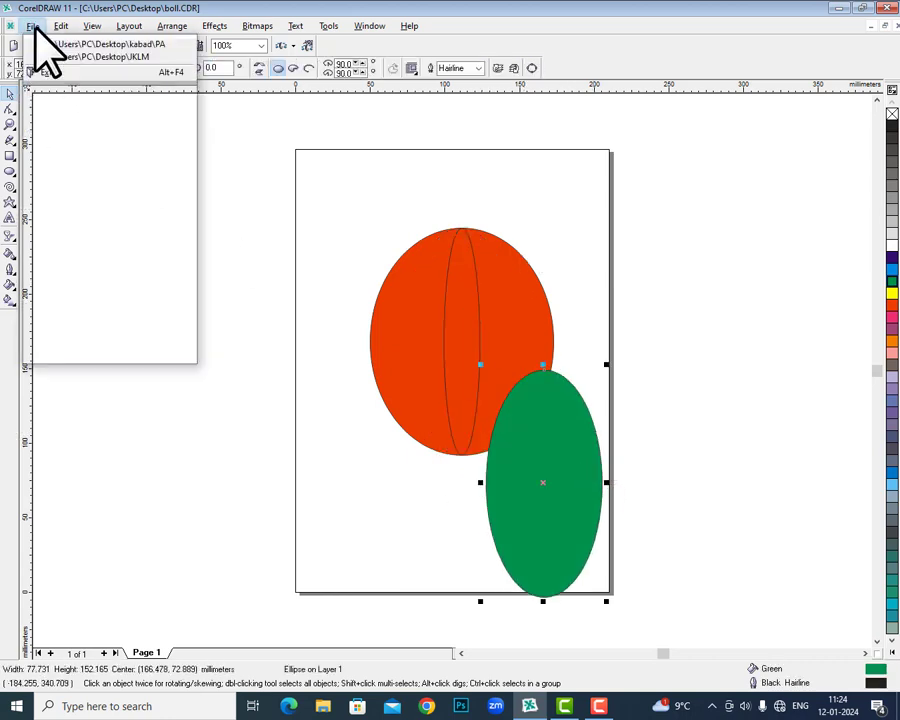
pyautogui.click(398, 208)
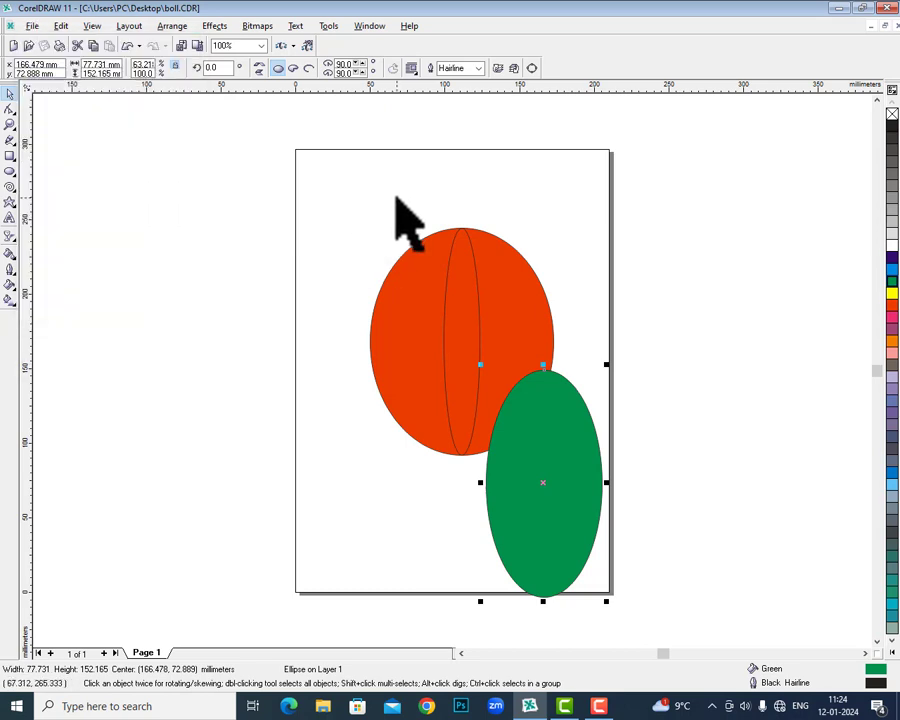
pyautogui.click(33, 26)
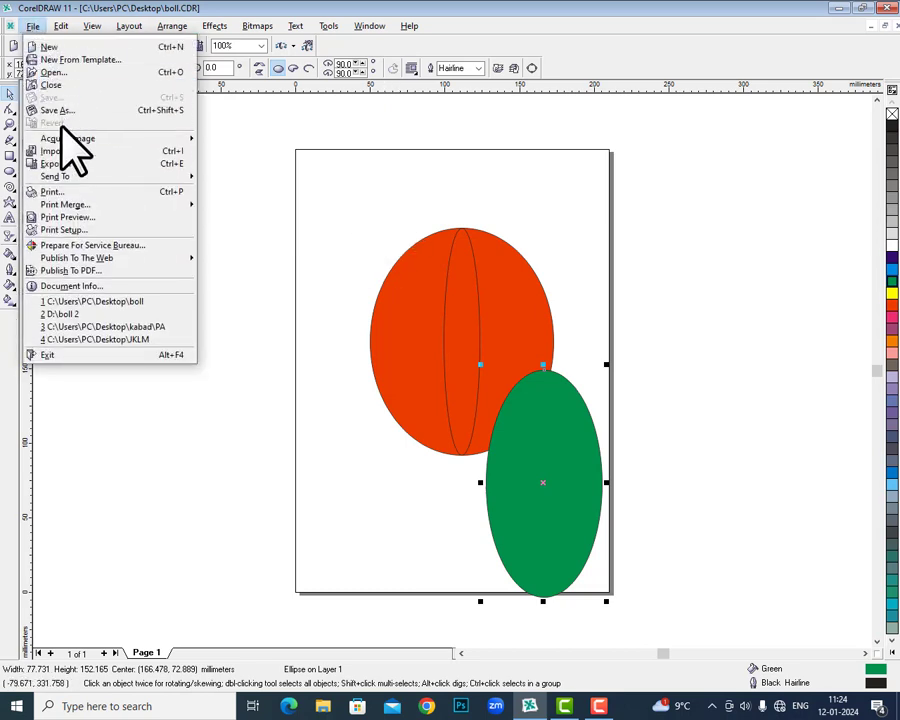
pyautogui.click(367, 168)
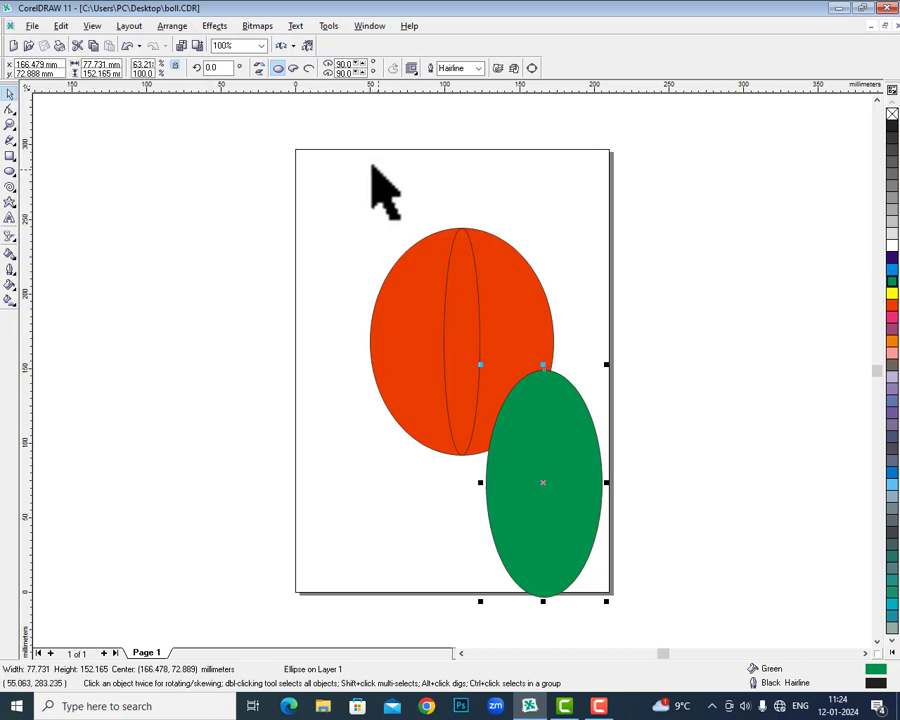
# - Undo the last ellipse move and place the green ellipse beside the ball, centred at about X 218, Y 123 mm
pyautogui.click(128, 47)
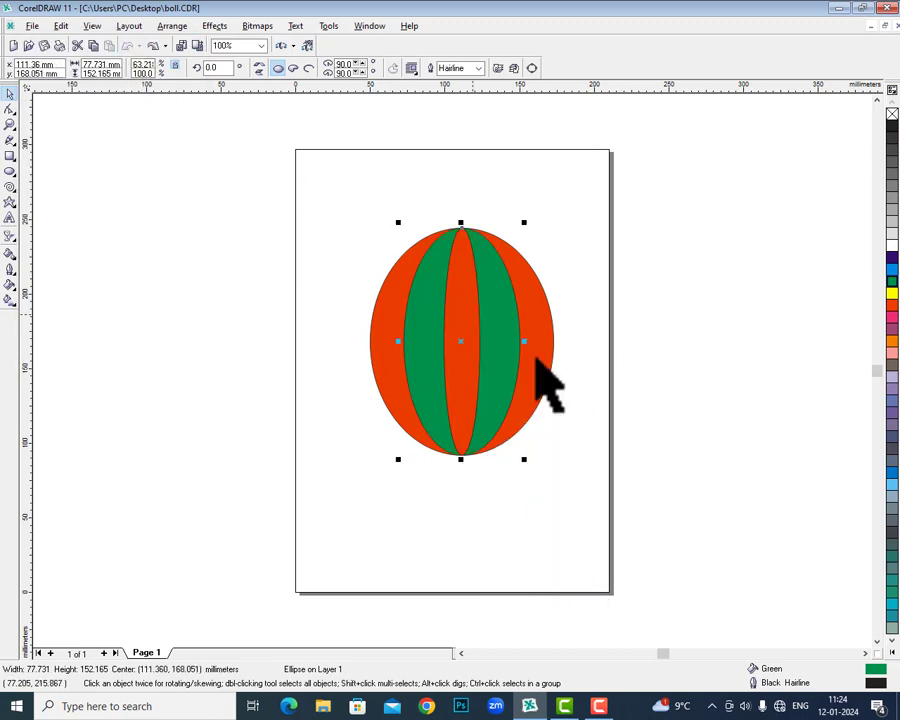
pyautogui.moveTo(486, 345); pyautogui.dragTo(646, 412)
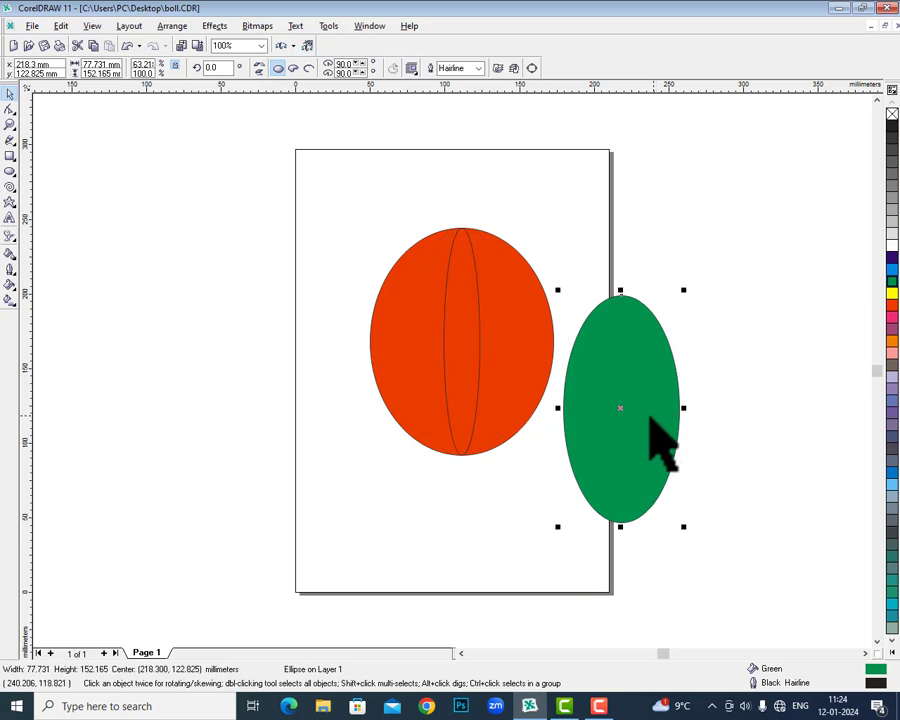
# - Close the boll drawing and the blank document, and reopen boll on the Desktop from the recently used files
pyautogui.click(30, 27)
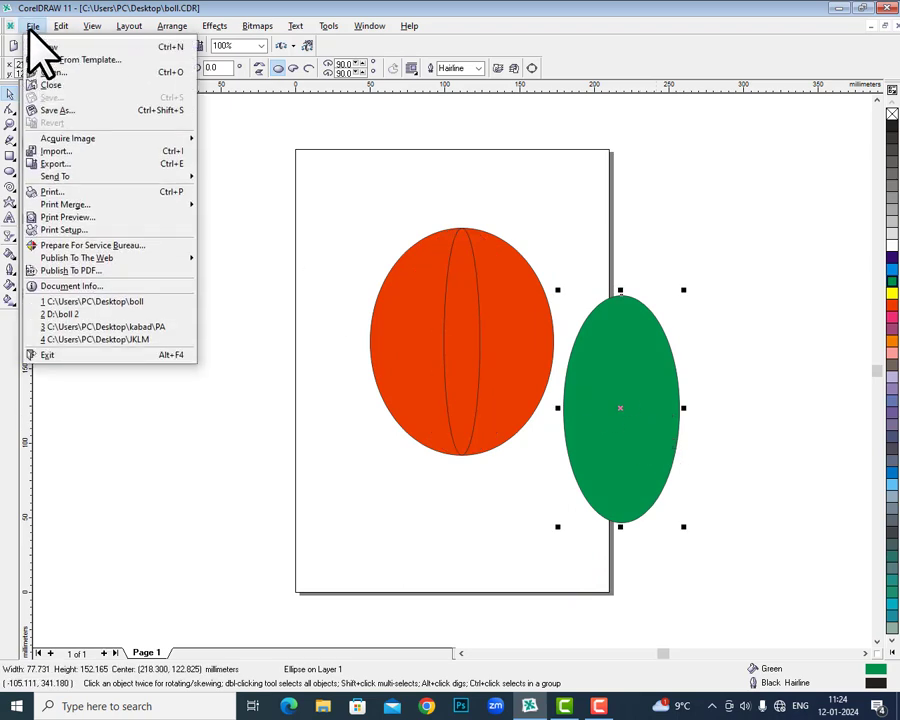
pyautogui.click(48, 82)
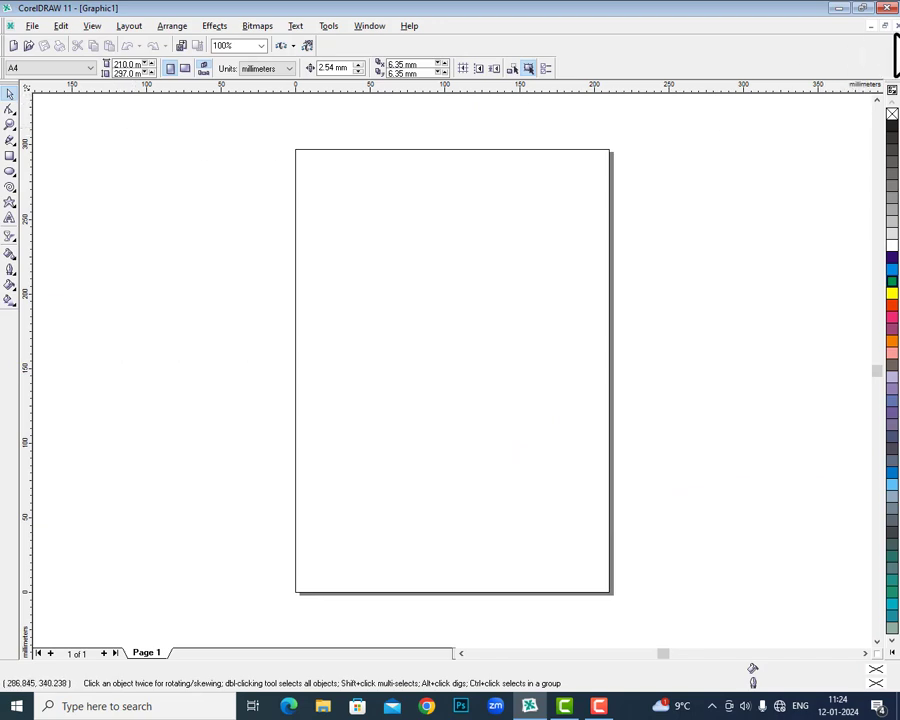
pyautogui.click(885, 25)
pyautogui.click(19, 26)
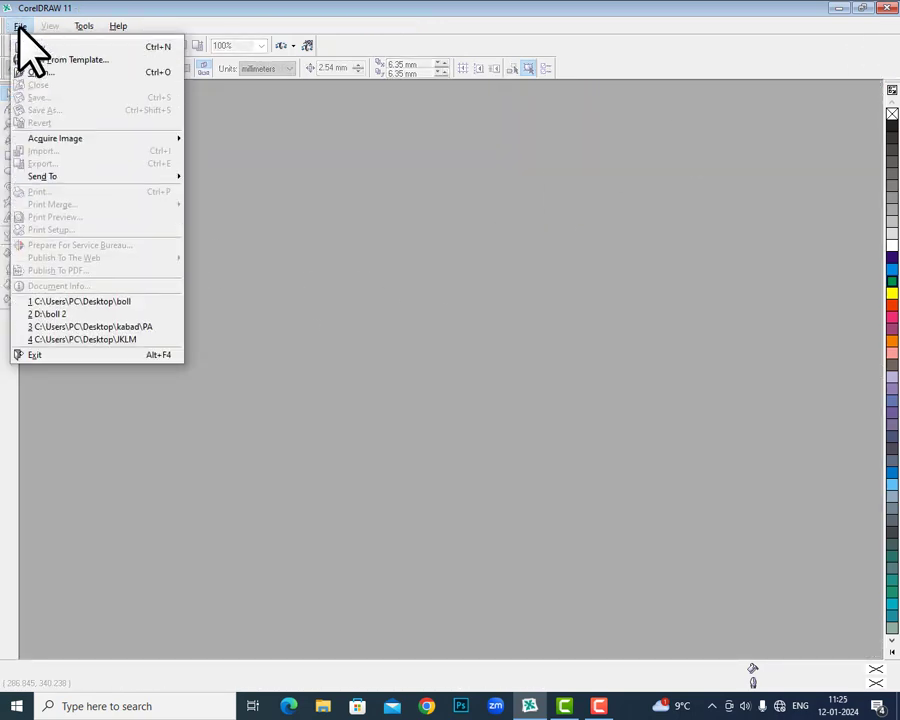
pyautogui.click(118, 303)
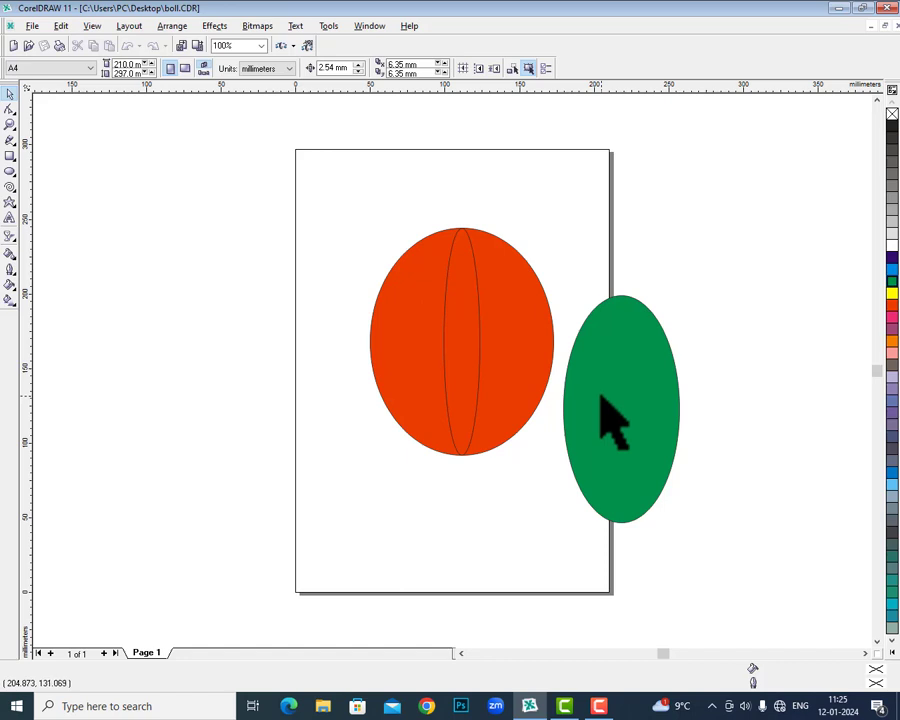
pyautogui.click(31, 27)
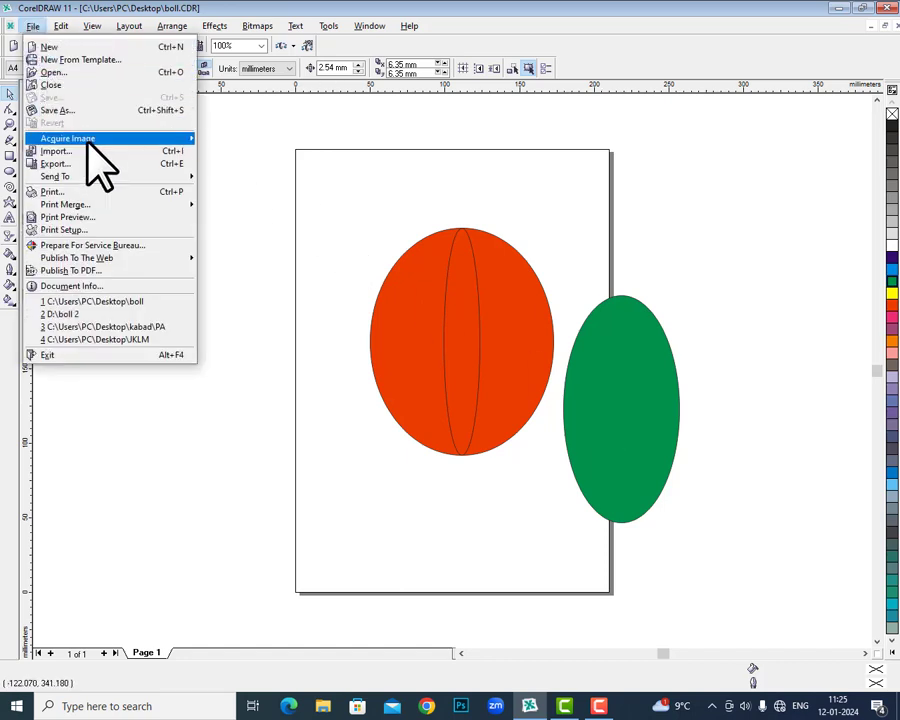
pyautogui.moveTo(88, 142)
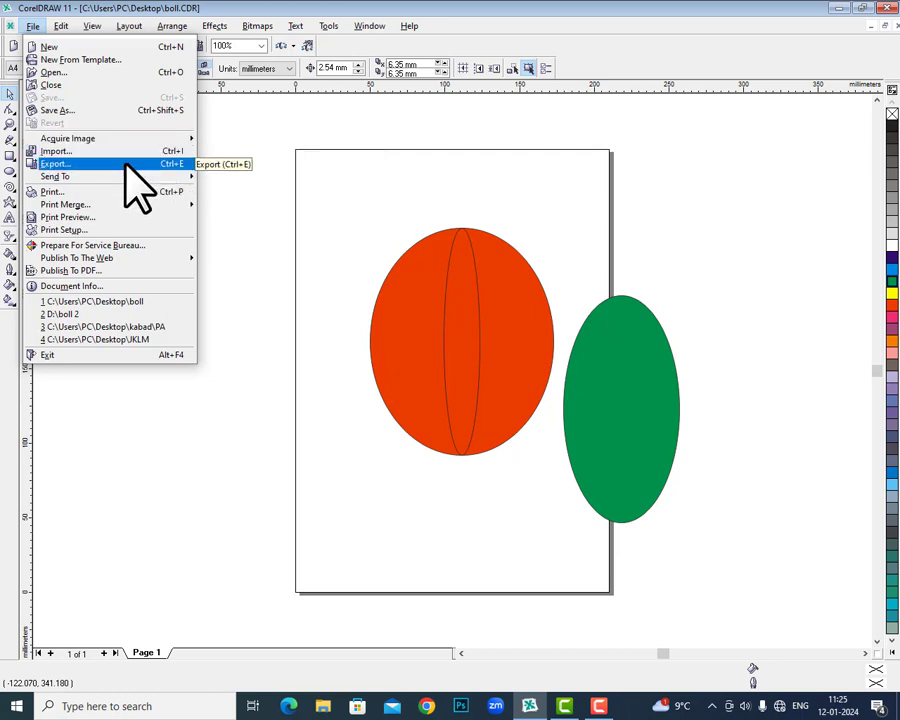
pyautogui.click(281, 141)
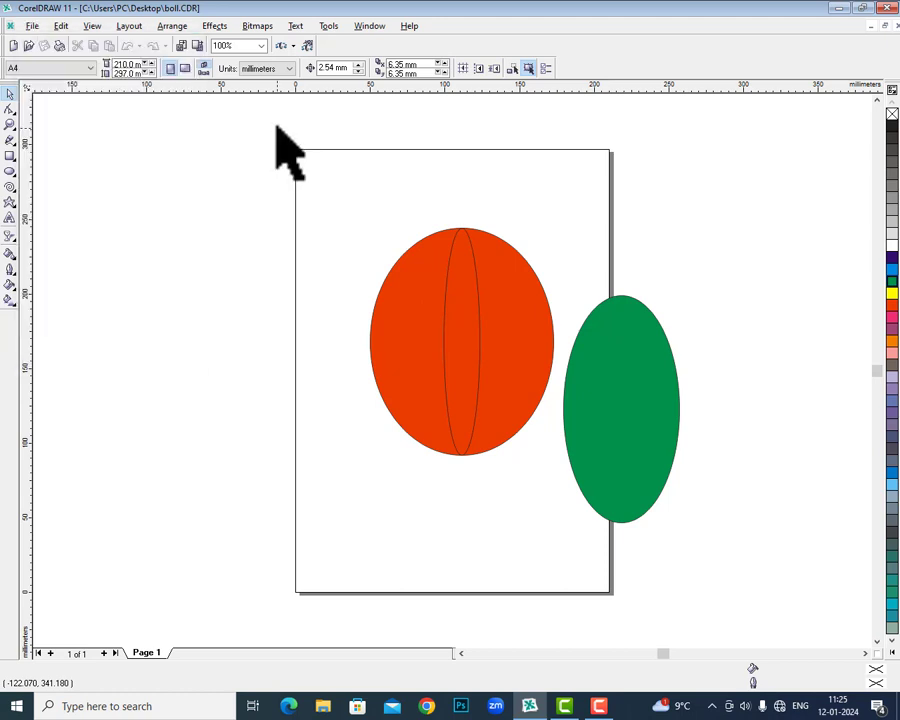
# - Import the 01024_neuron image from the Background folder and place it about 98 × 61 mm, centred at about X 55, Y 108 mm
pyautogui.click(181, 46)
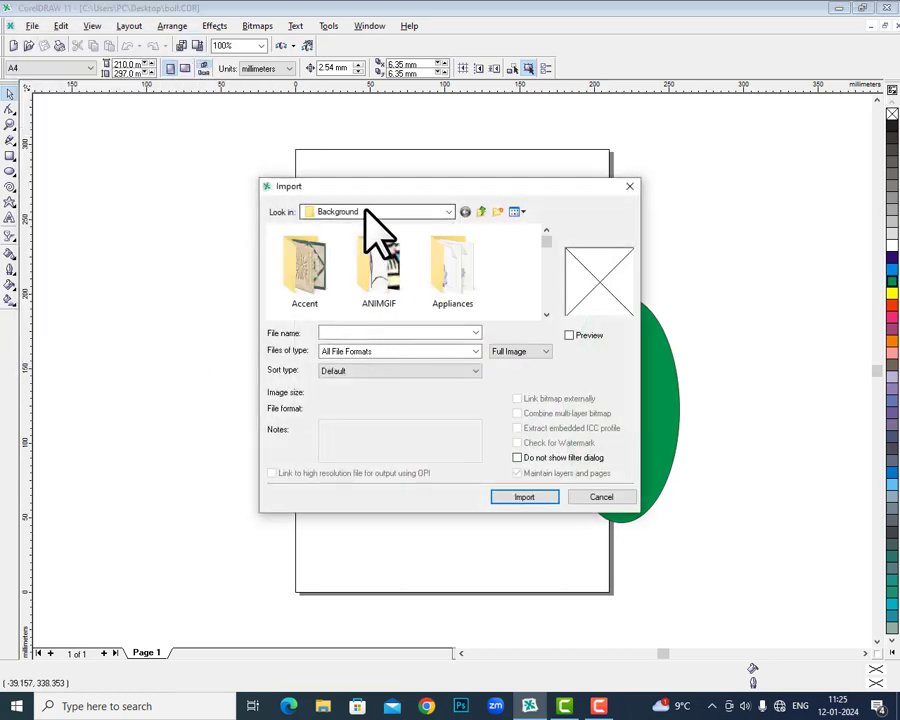
pyautogui.click(370, 212)
pyautogui.click(356, 410)
pyautogui.click(546, 258)
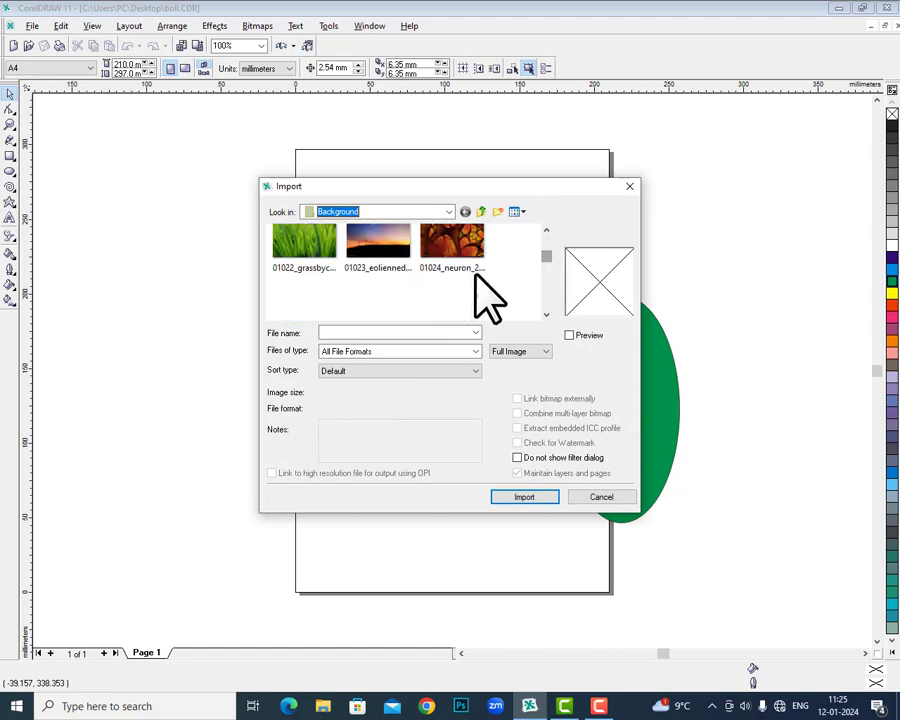
pyautogui.click(452, 245)
pyautogui.click(522, 497)
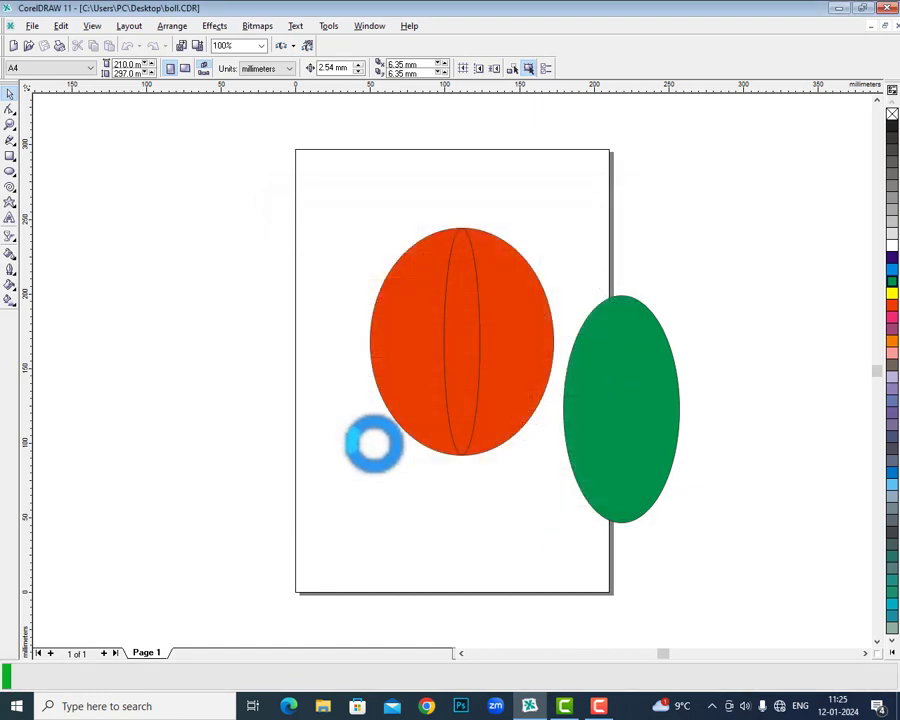
pyautogui.click(300, 381)
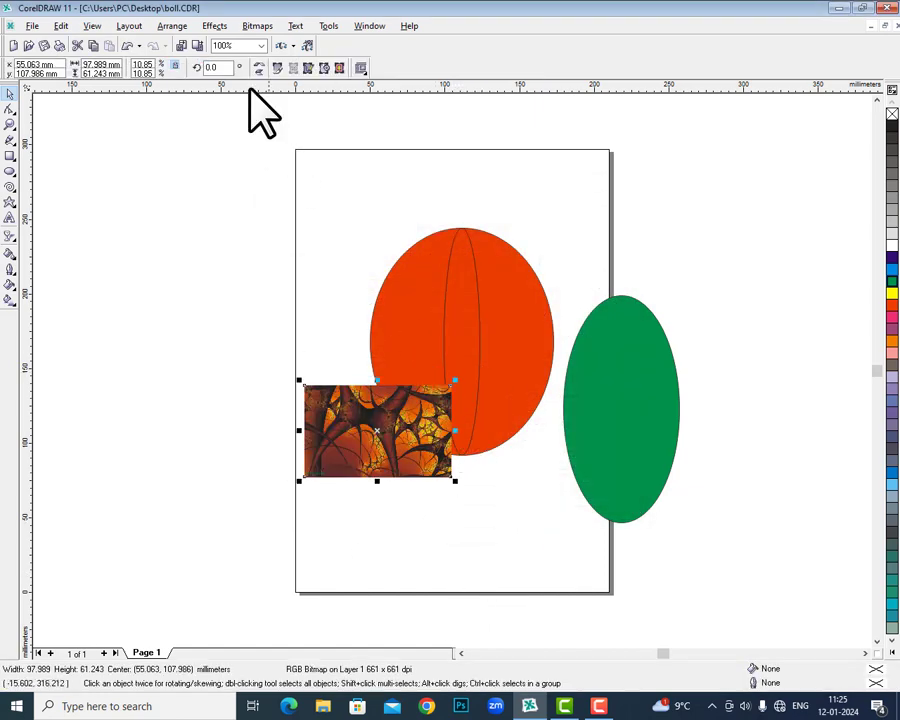
# - Examine the file types offered for exporting the drawing and cancel the export
pyautogui.click(198, 46)
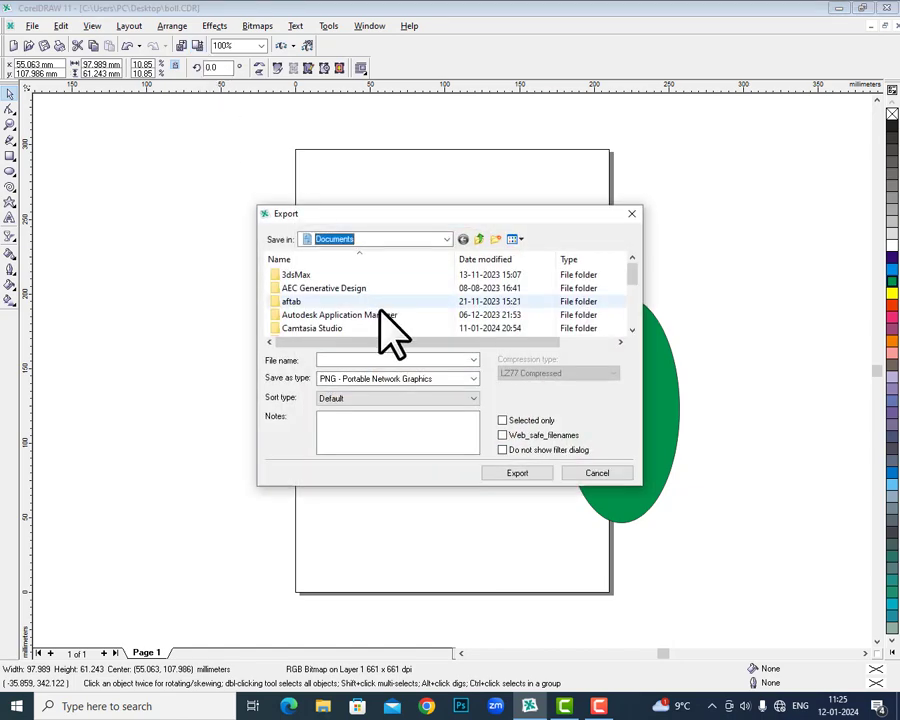
pyautogui.click(378, 361)
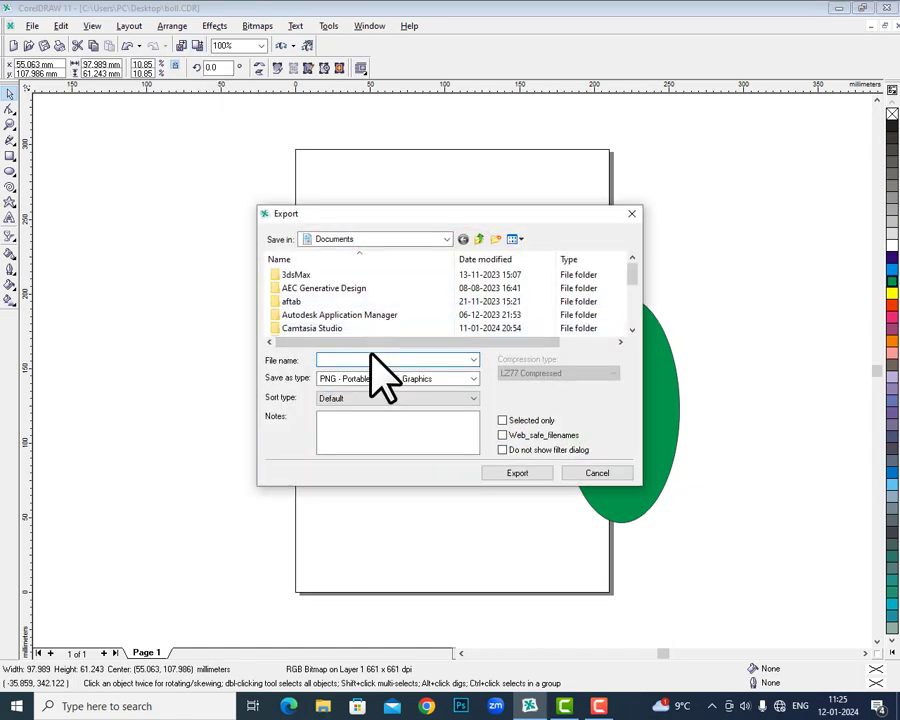
pyautogui.click(443, 378)
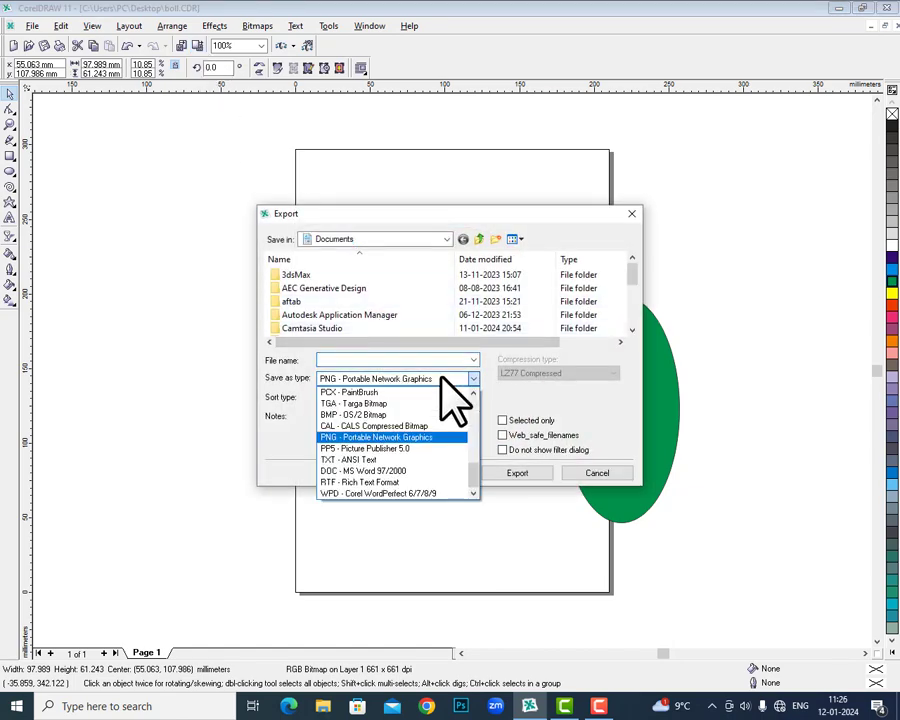
pyautogui.scroll(6, 447, 425)
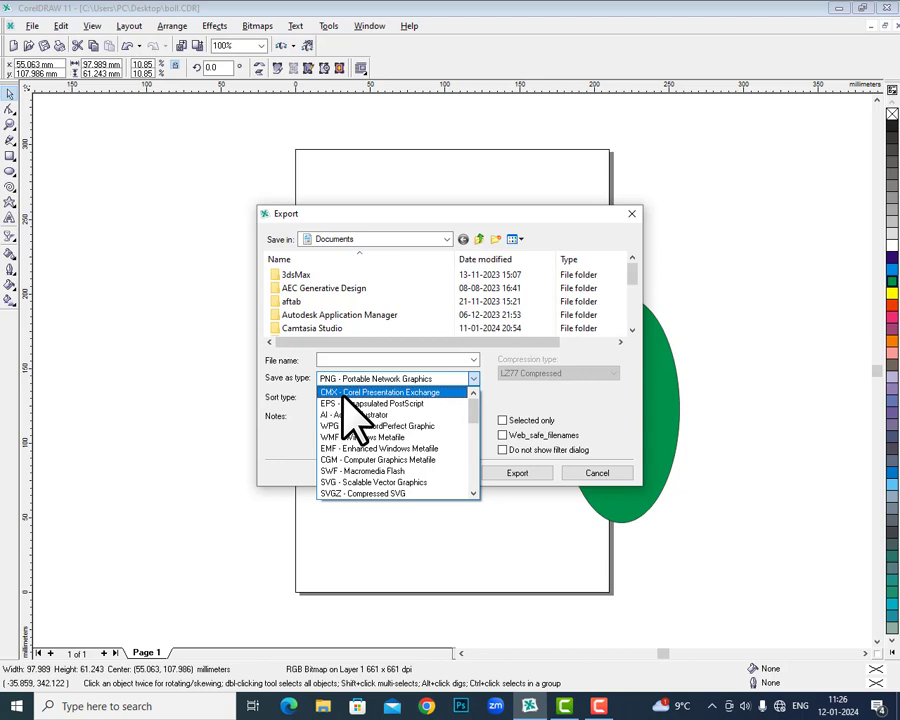
pyautogui.scroll(-3, 351, 392)
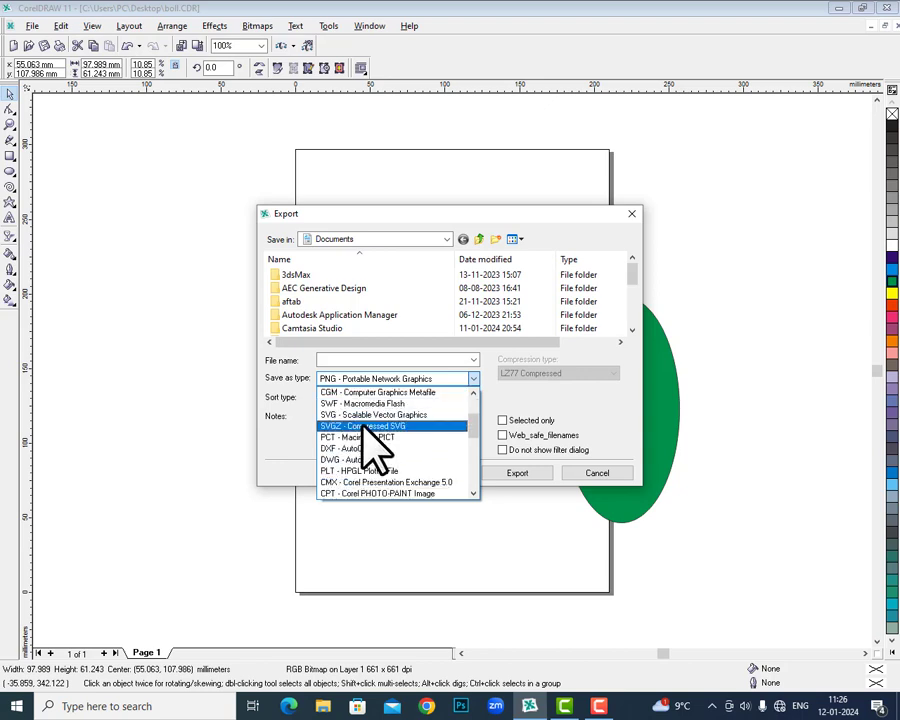
pyautogui.scroll(-1, 369, 443)
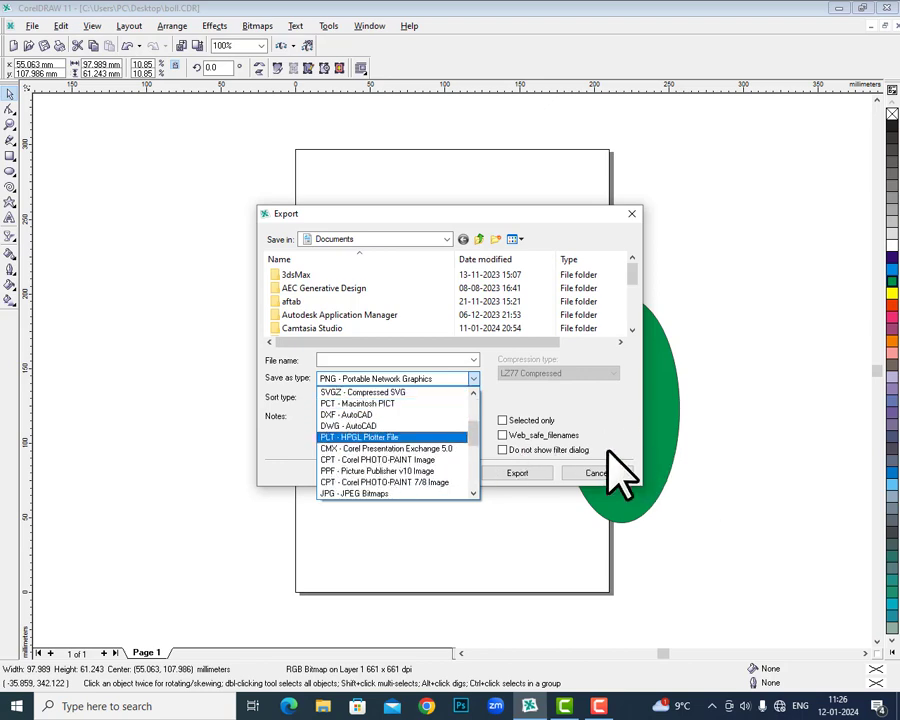
pyautogui.scroll(-3, 424, 498)
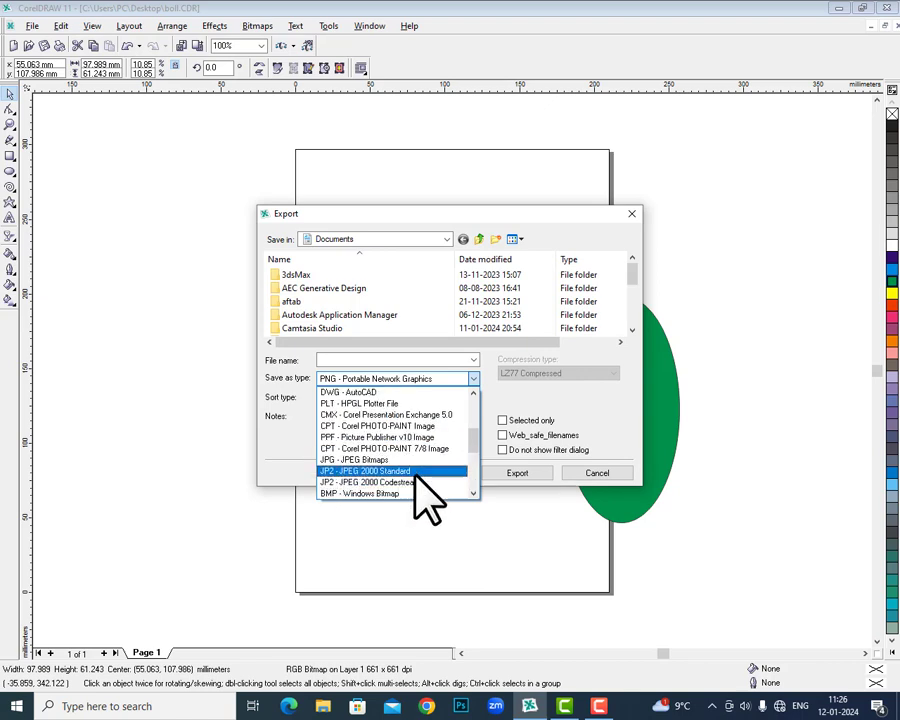
pyautogui.scroll(-2, 414, 490)
pyautogui.scroll(-3, 410, 462)
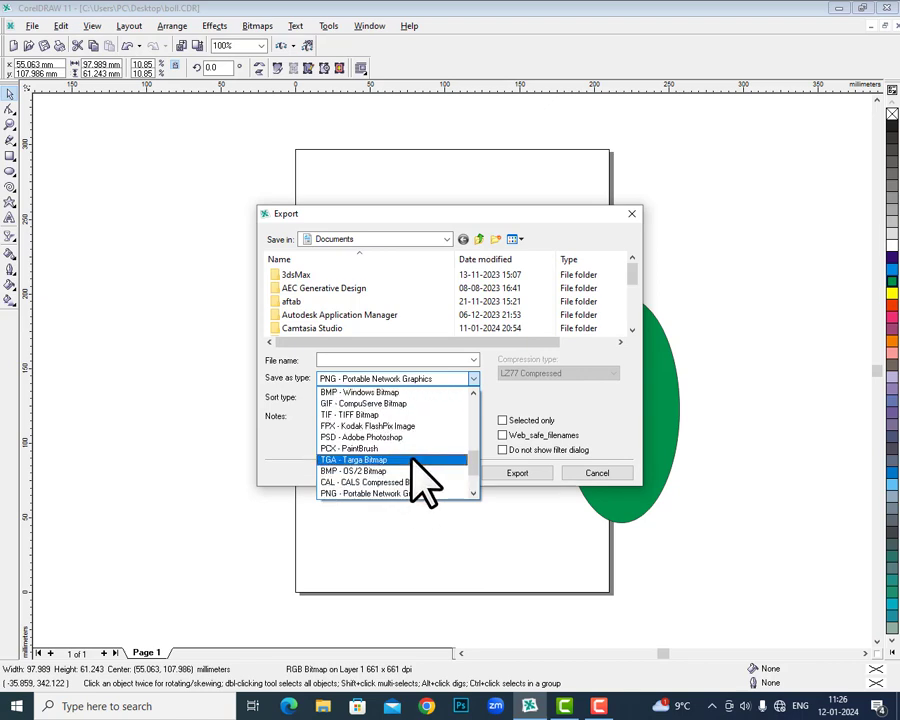
pyautogui.scroll(-1, 419, 450)
pyautogui.scroll(-2, 420, 450)
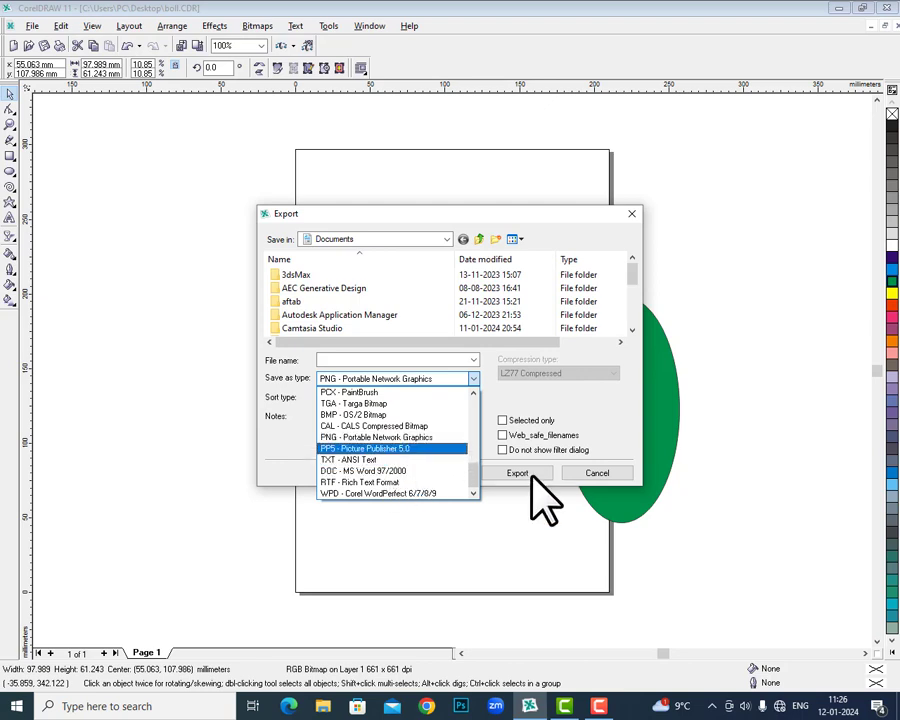
pyautogui.click(590, 481)
pyautogui.click(582, 478)
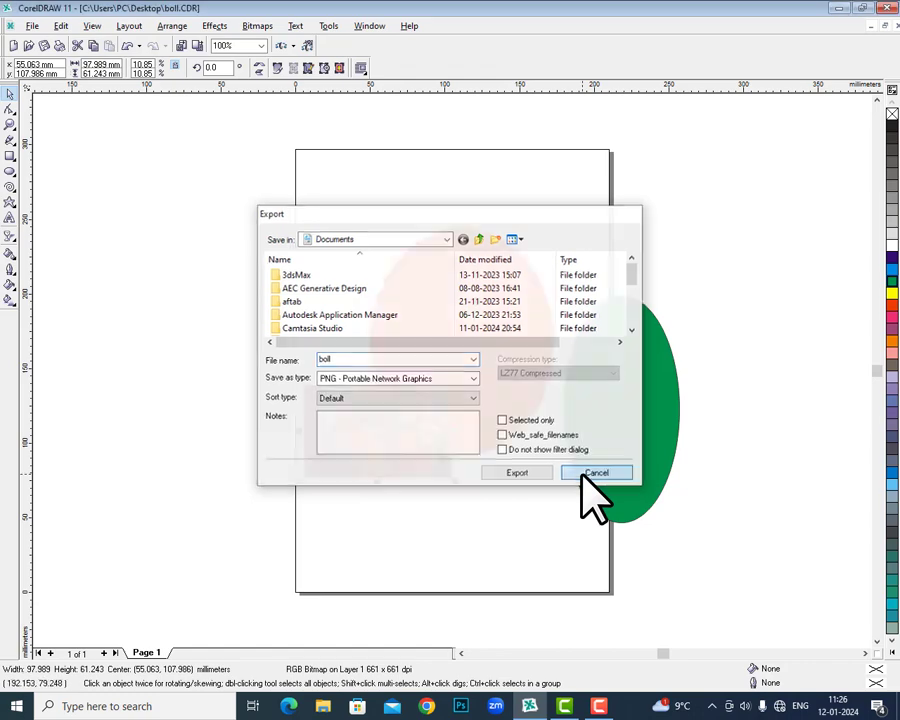
# - Move the imported image below the ball, centred at about X 119, Y 50 mm
pyautogui.moveTo(433, 475); pyautogui.dragTo(514, 552)
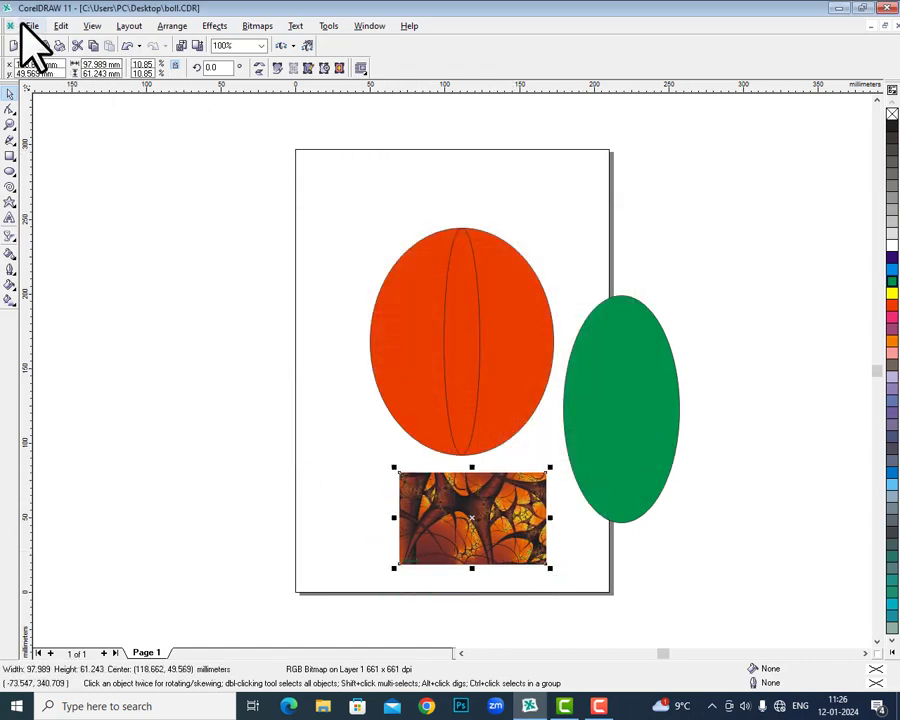
# - Look at the destinations for sending the drawing, preview how the page prints, and close the print preview
pyautogui.click(22, 24)
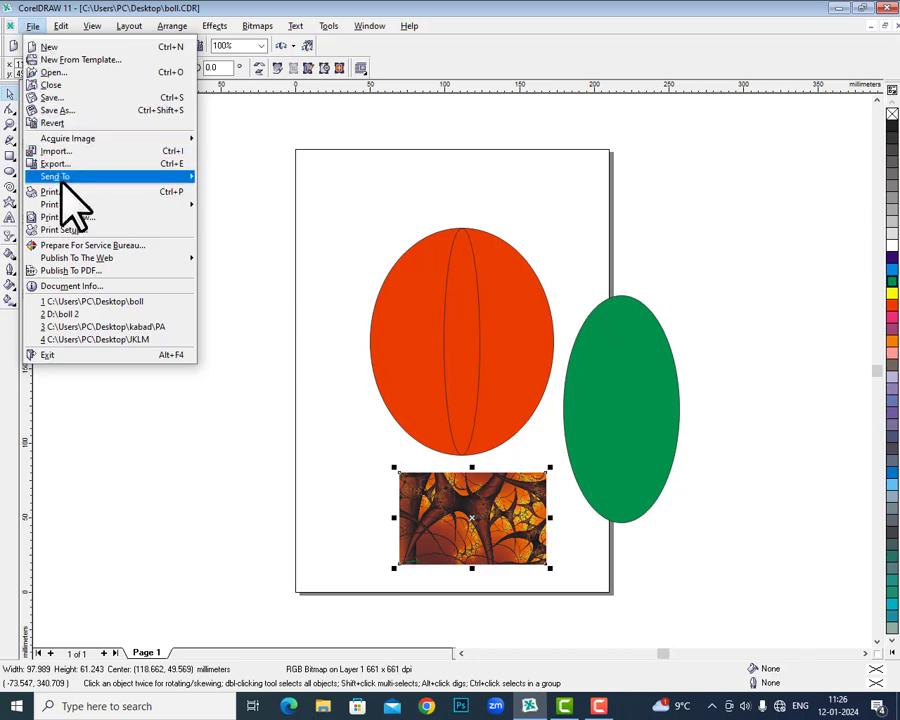
pyautogui.moveTo(62, 177)
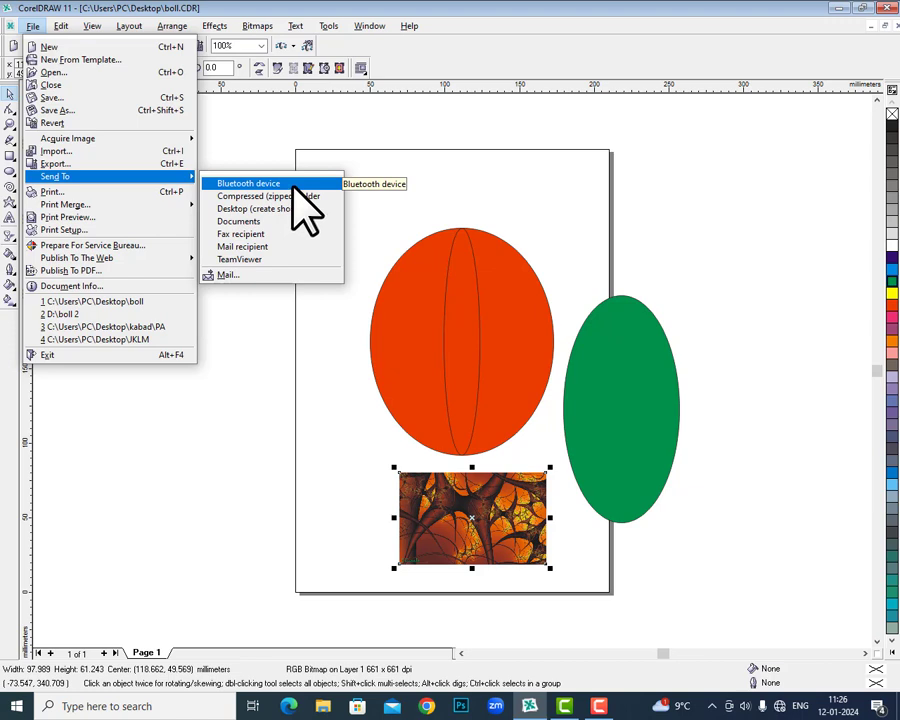
pyautogui.click(137, 217)
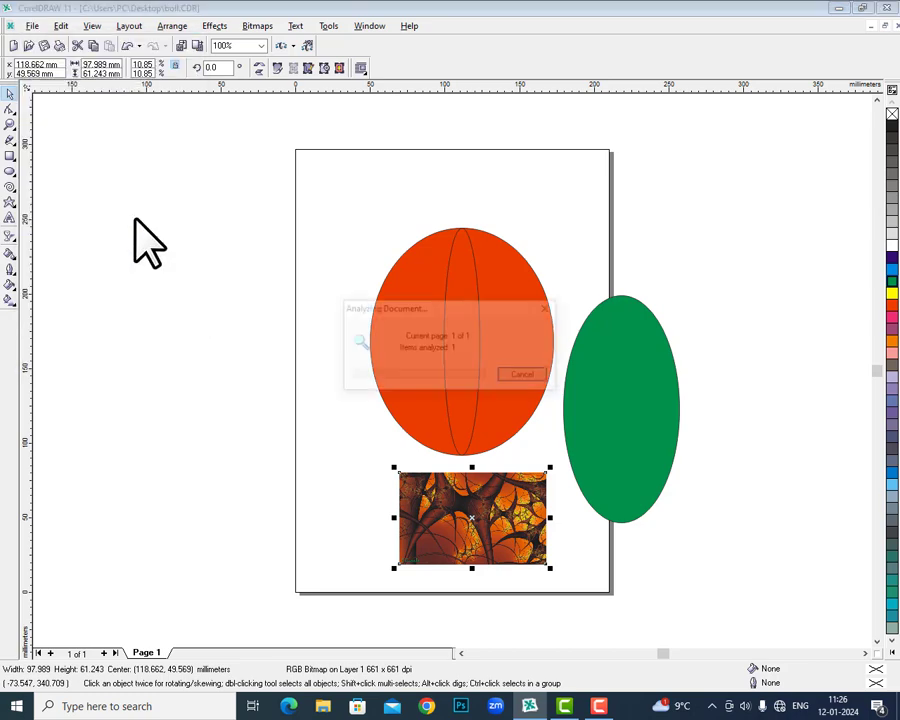
pyautogui.click(604, 705)
pyautogui.click(829, 645)
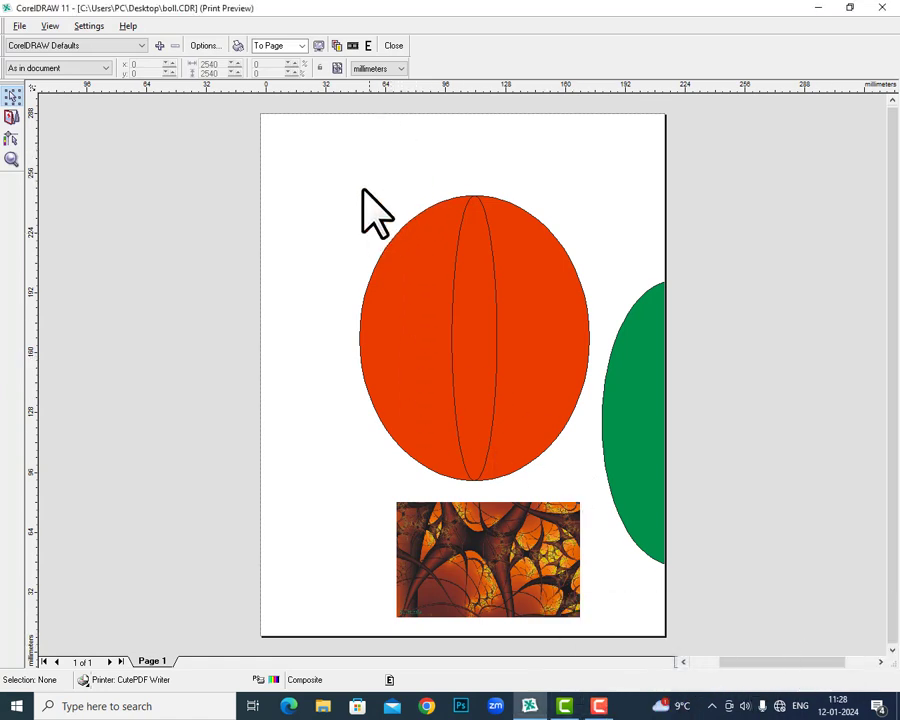
pyautogui.click(396, 47)
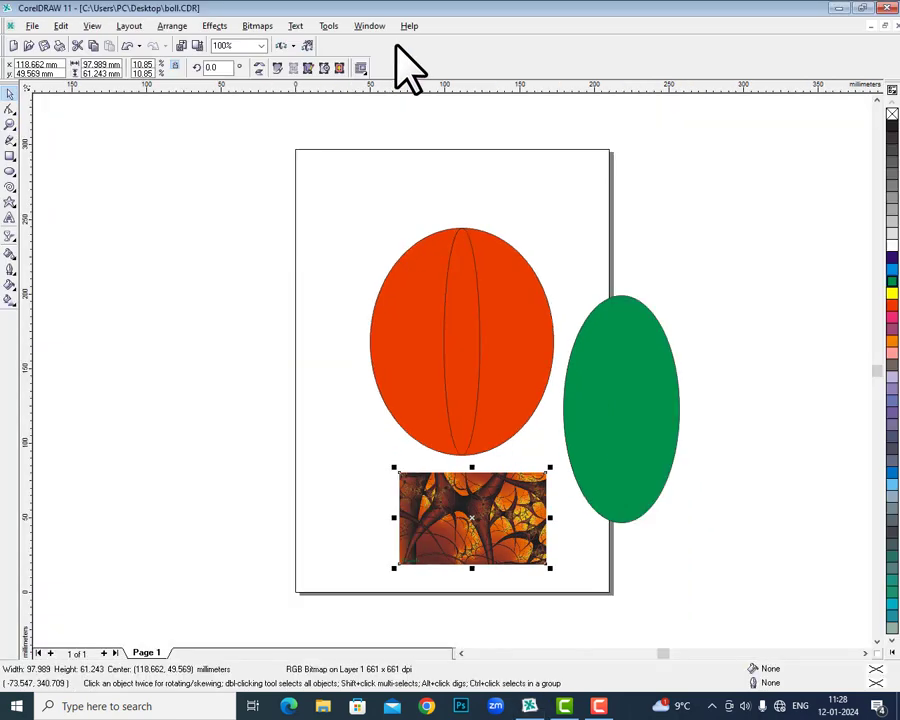
# - Add a second page and move the green ellipse onto it, centred at about X 103, Y 154 mm
pyautogui.click(32, 24)
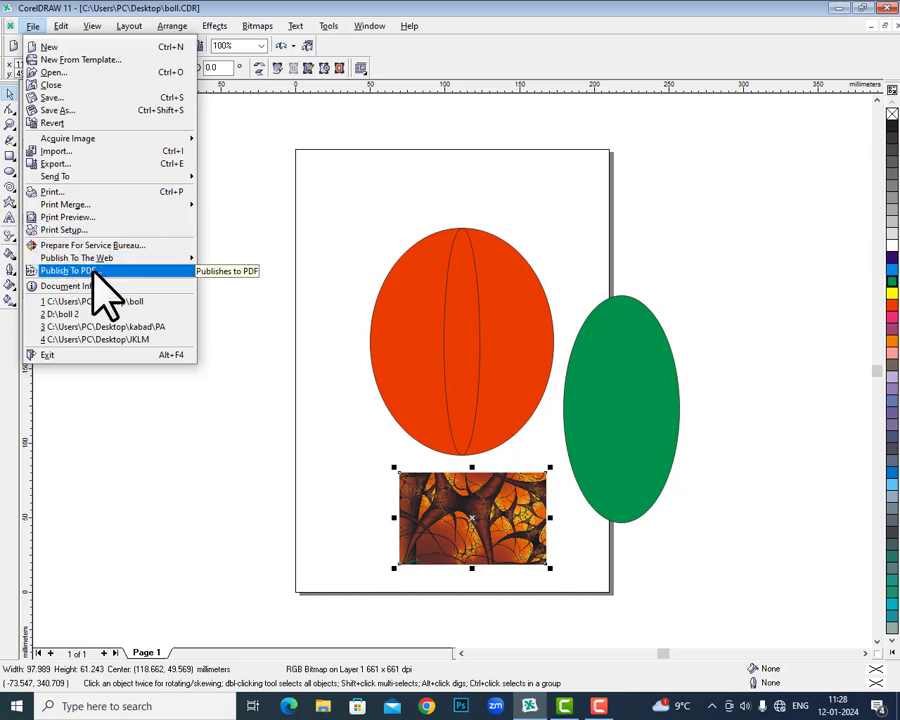
pyautogui.click(618, 405)
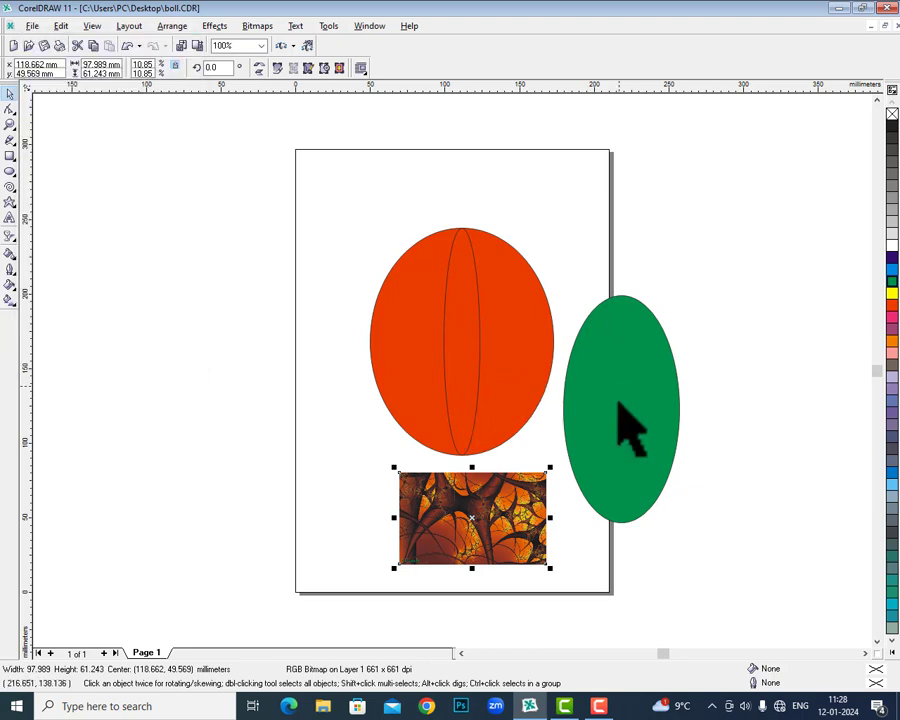
pyautogui.moveTo(629, 438); pyautogui.dragTo(701, 447)
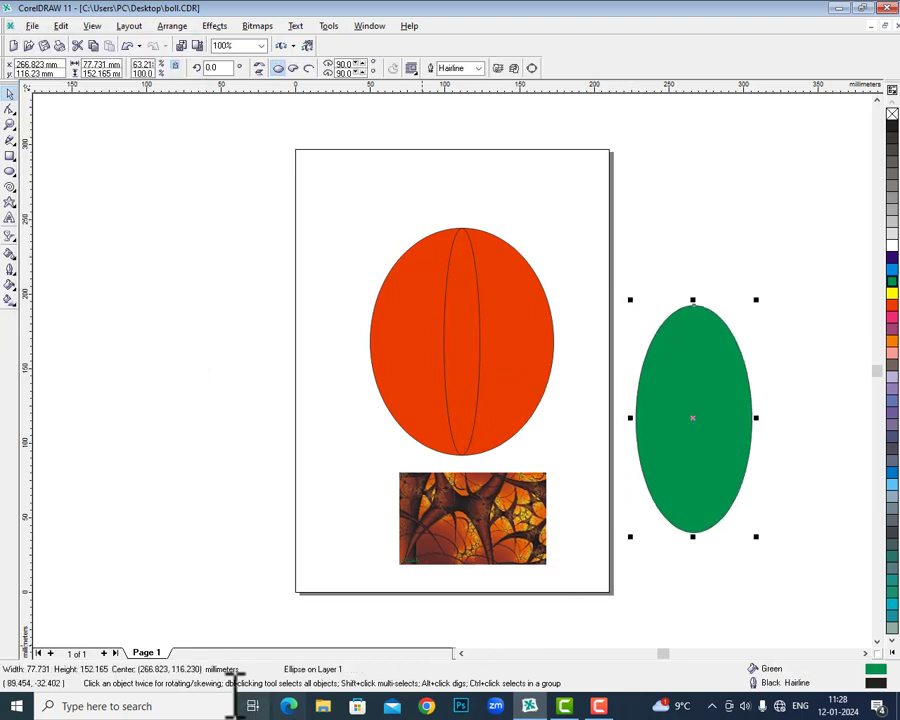
pyautogui.click(104, 652)
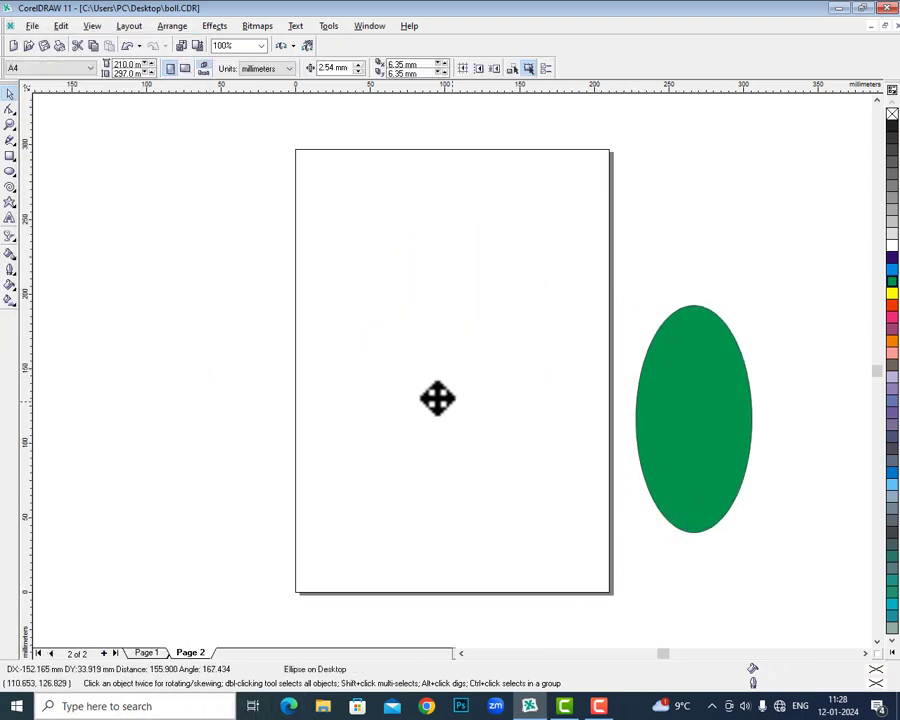
pyautogui.moveTo(437, 398); pyautogui.dragTo(432, 396)
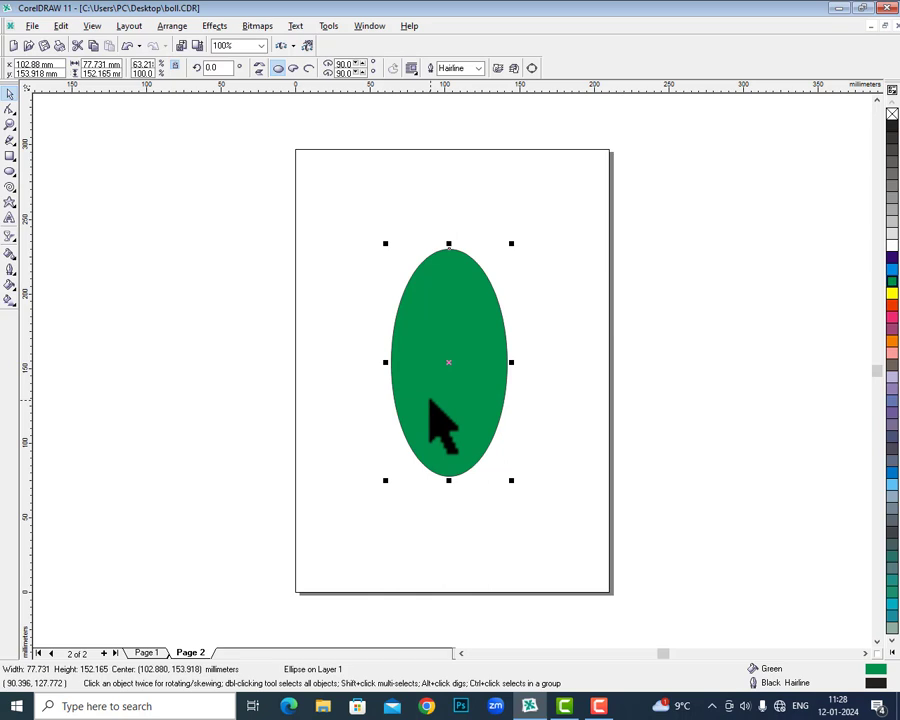
# - Publish the two-page drawing as a PDF named boll on the Desktop, using the PDF for Document Distribution style
pyautogui.click(32, 25)
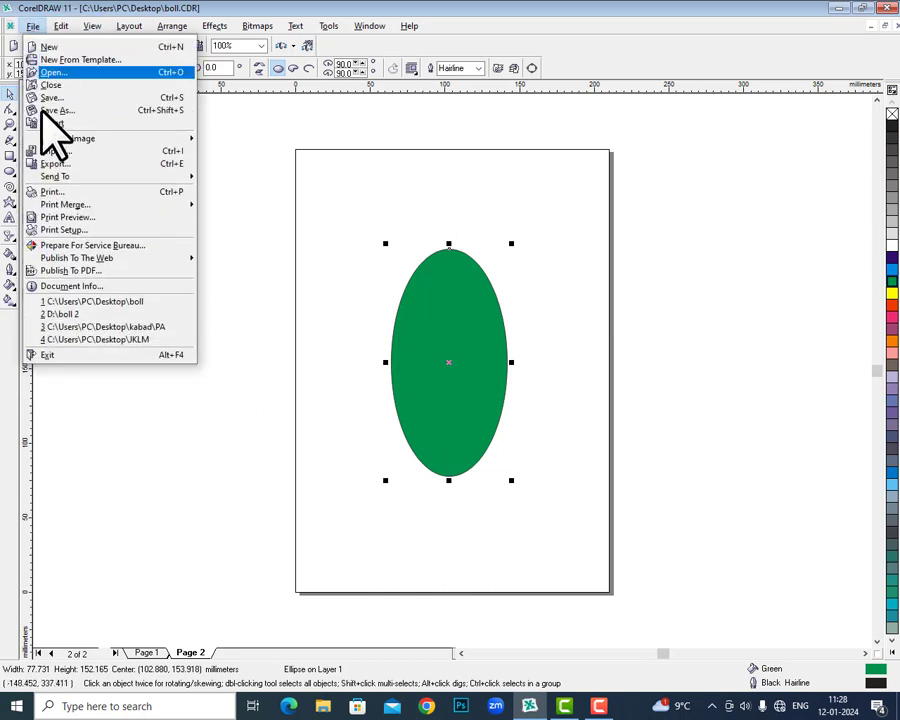
pyautogui.click(100, 270)
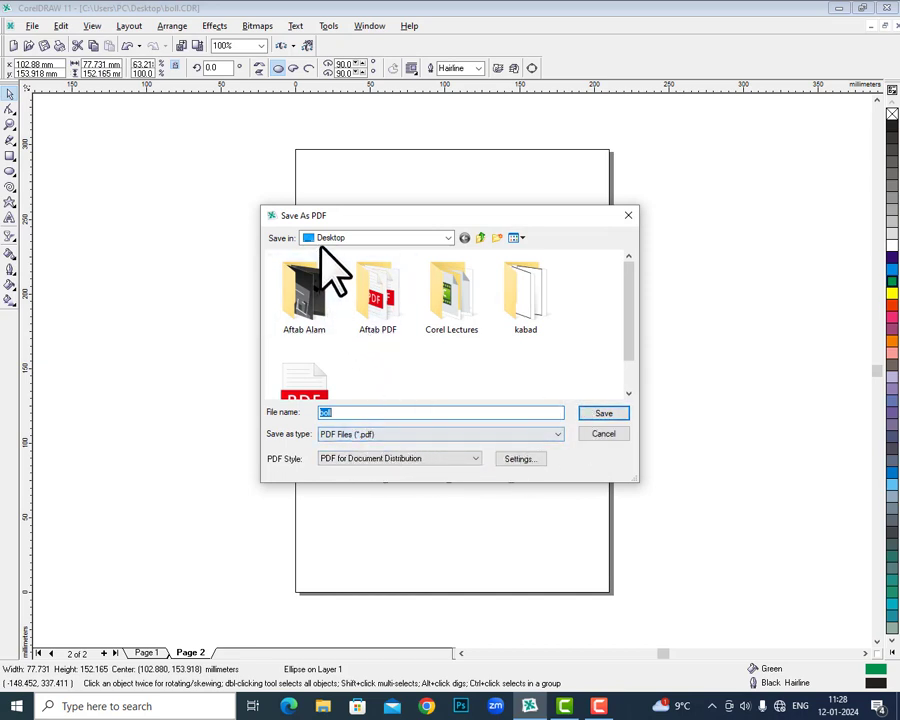
pyautogui.click(604, 413)
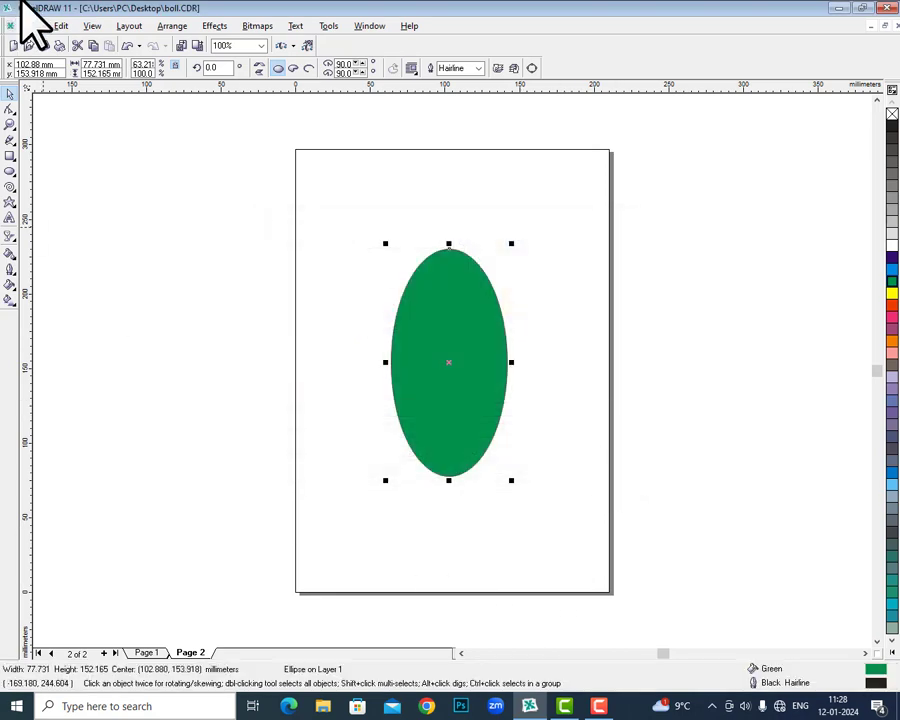
# - Create a blank document and choose the boll PDF on the Desktop as the file to import
pyautogui.click(13, 45)
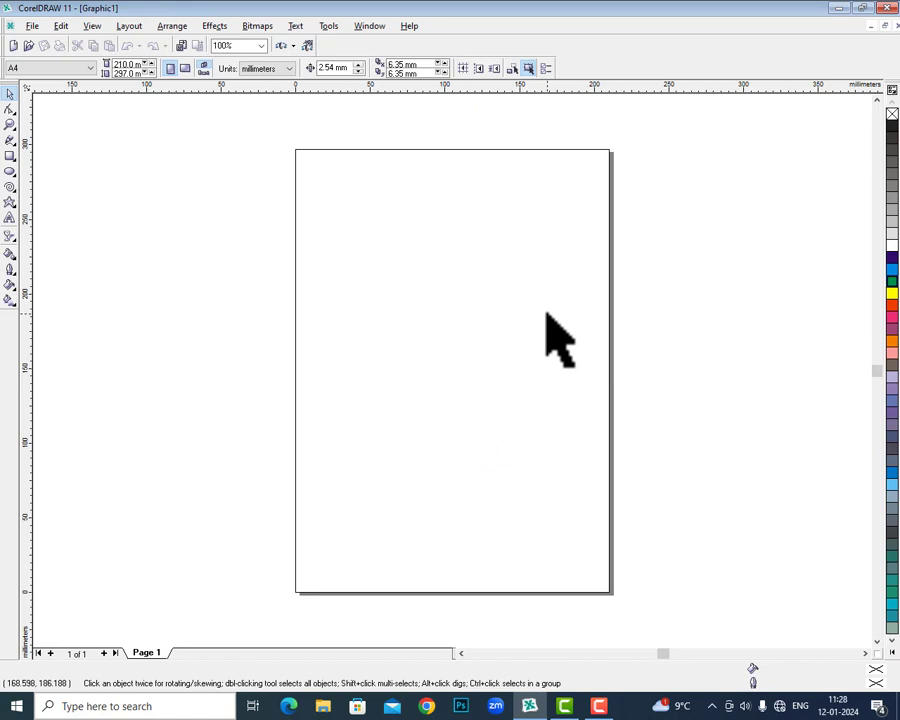
pyautogui.click(179, 45)
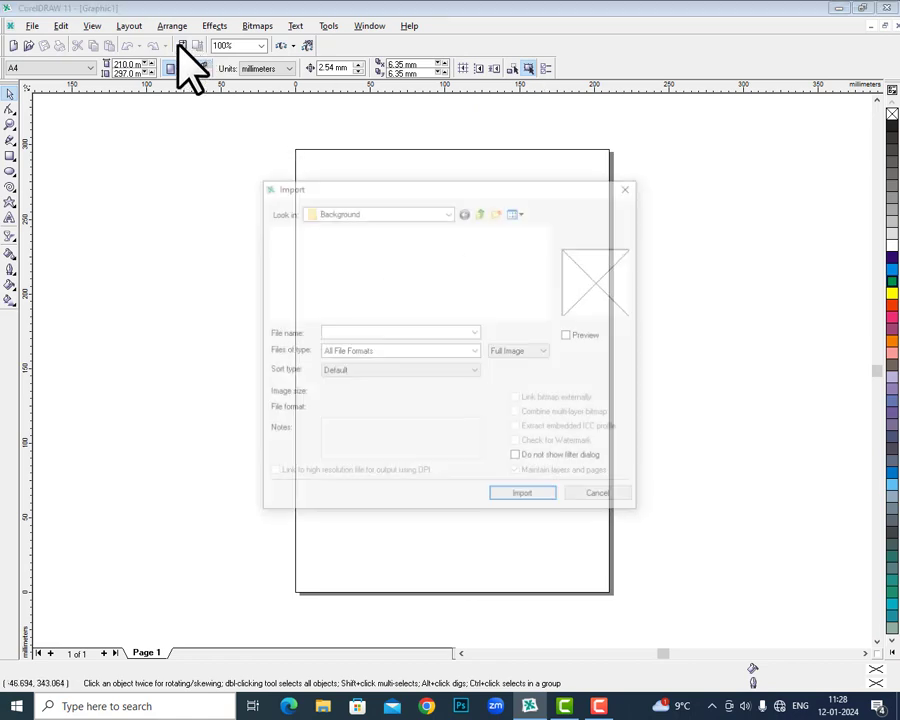
pyautogui.click(406, 212)
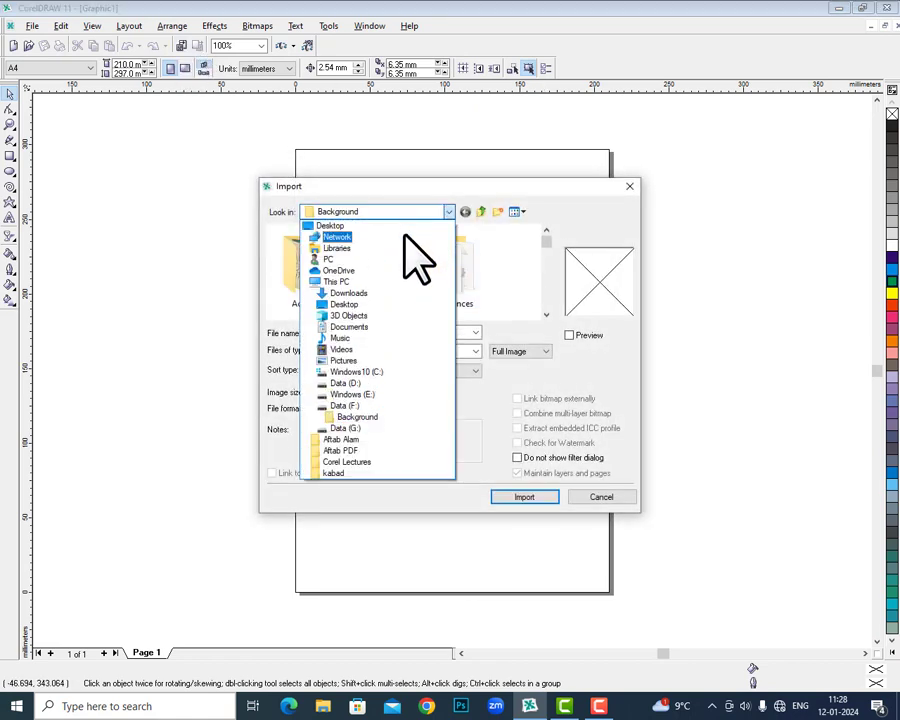
pyautogui.click(401, 227)
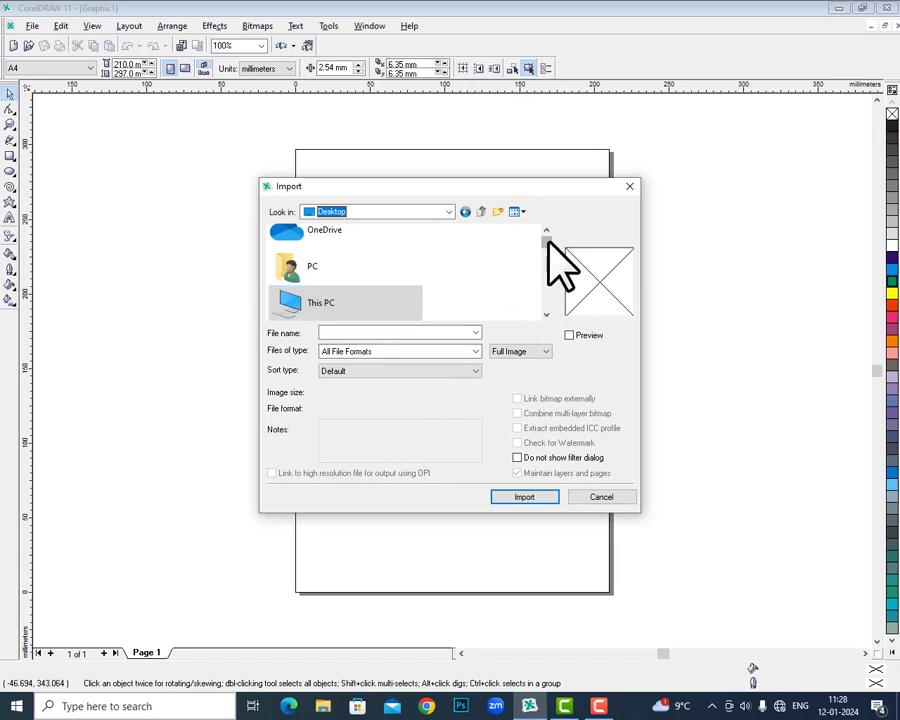
pyautogui.moveTo(545, 238); pyautogui.dragTo(548, 300)
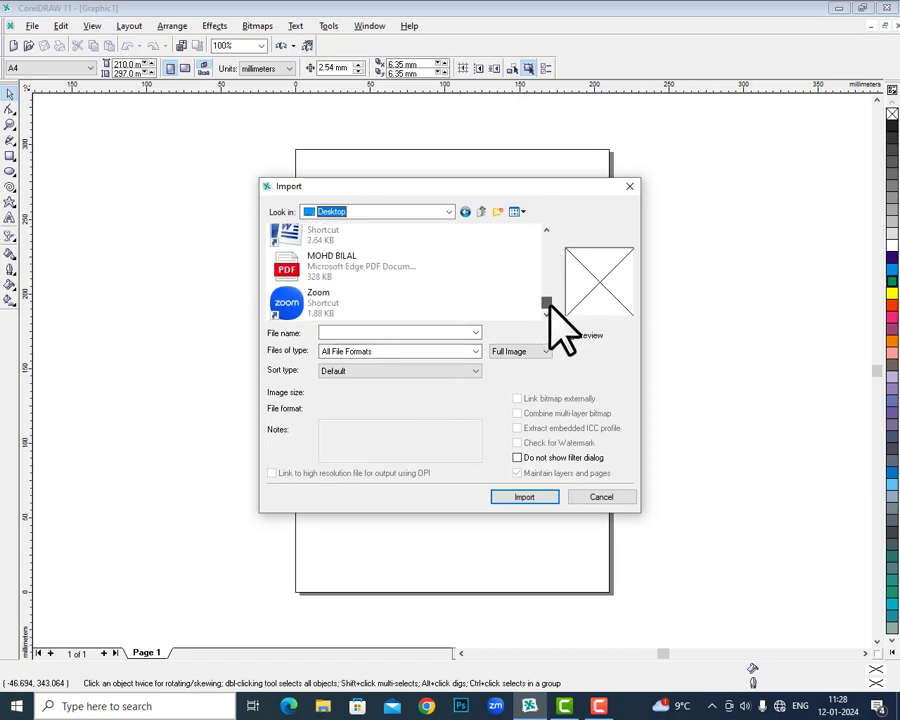
pyautogui.click(390, 269)
pyautogui.scroll(3, 408, 231)
pyautogui.click(408, 231)
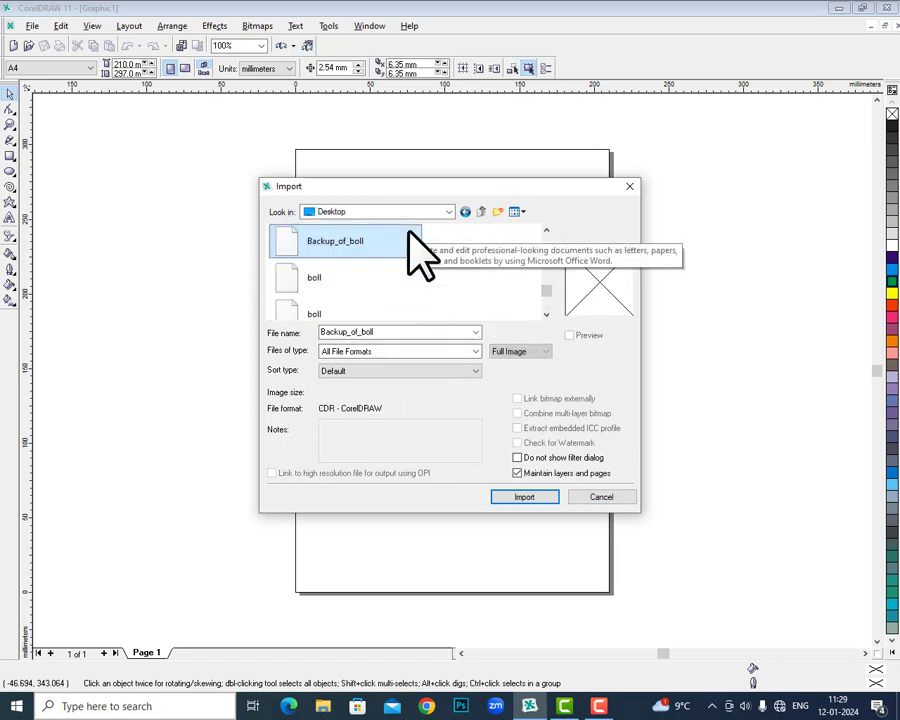
pyautogui.click(352, 312)
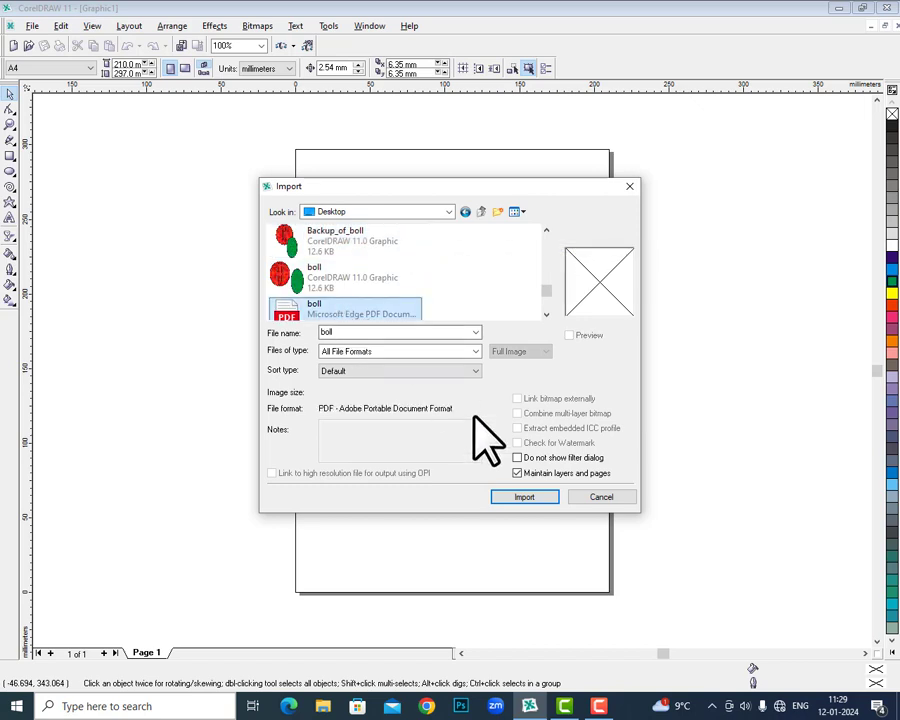
# - Import both pages of the PDF, place the content from about X 8, Y 286 mm, and check page 2 before returning to page 1
pyautogui.click(536, 497)
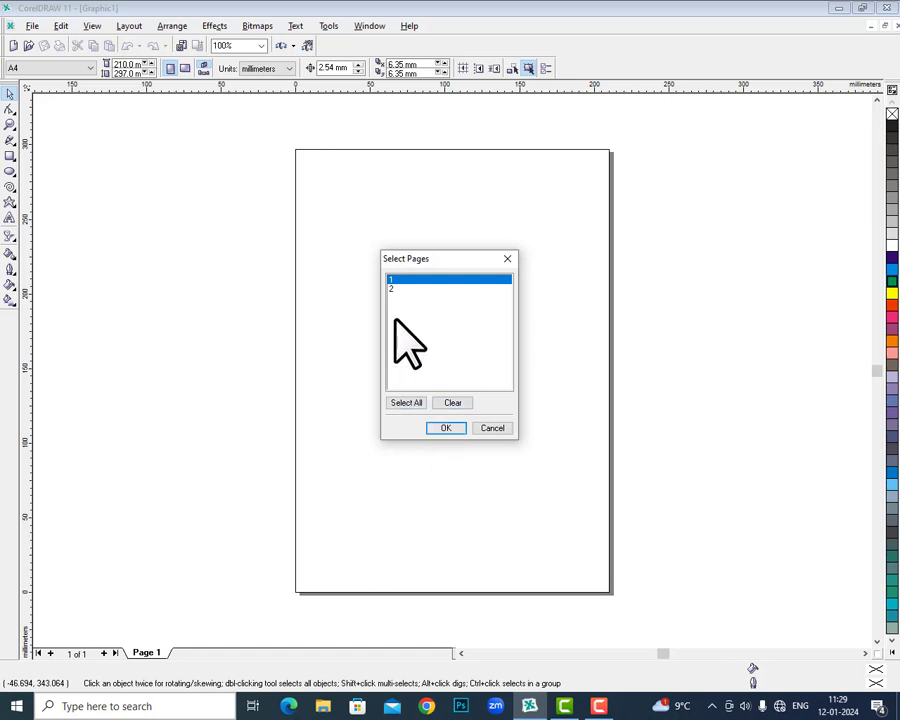
pyautogui.click(440, 428)
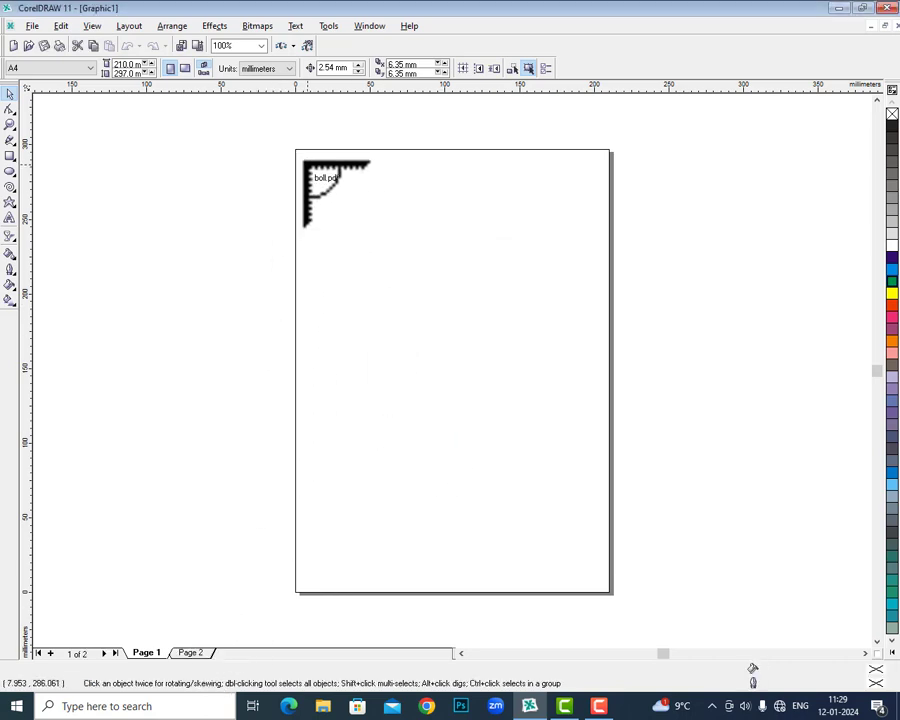
pyautogui.click(305, 163)
pyautogui.click(190, 654)
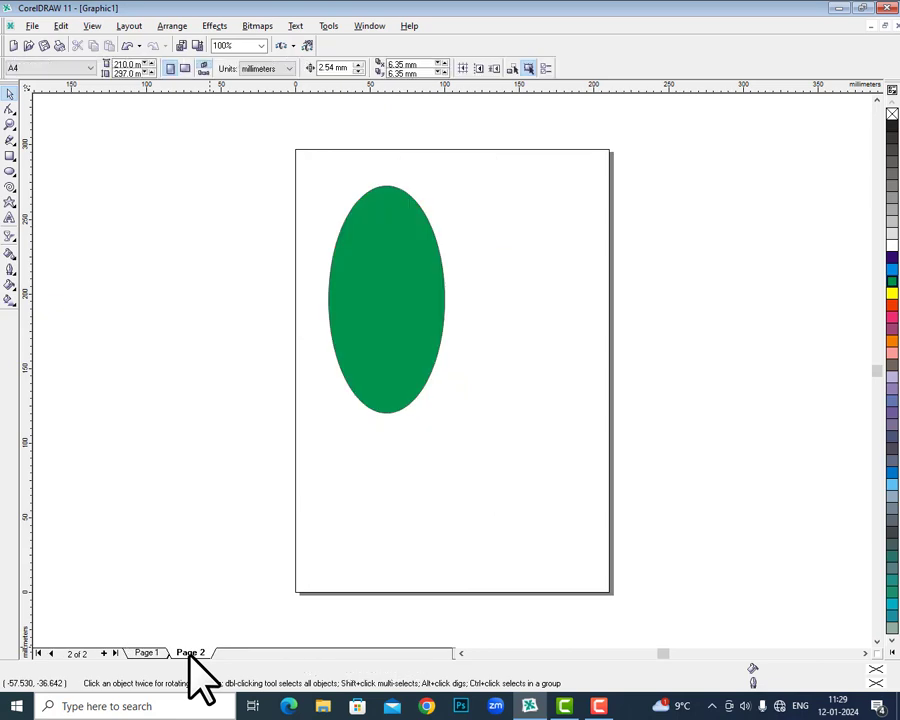
pyautogui.click(145, 653)
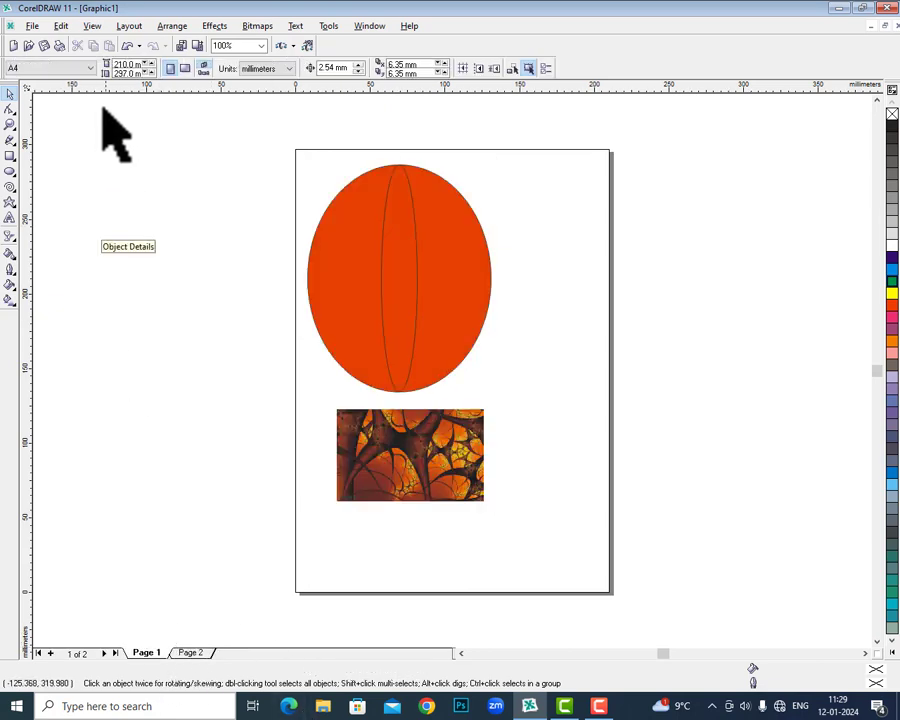
pyautogui.click(60, 26)
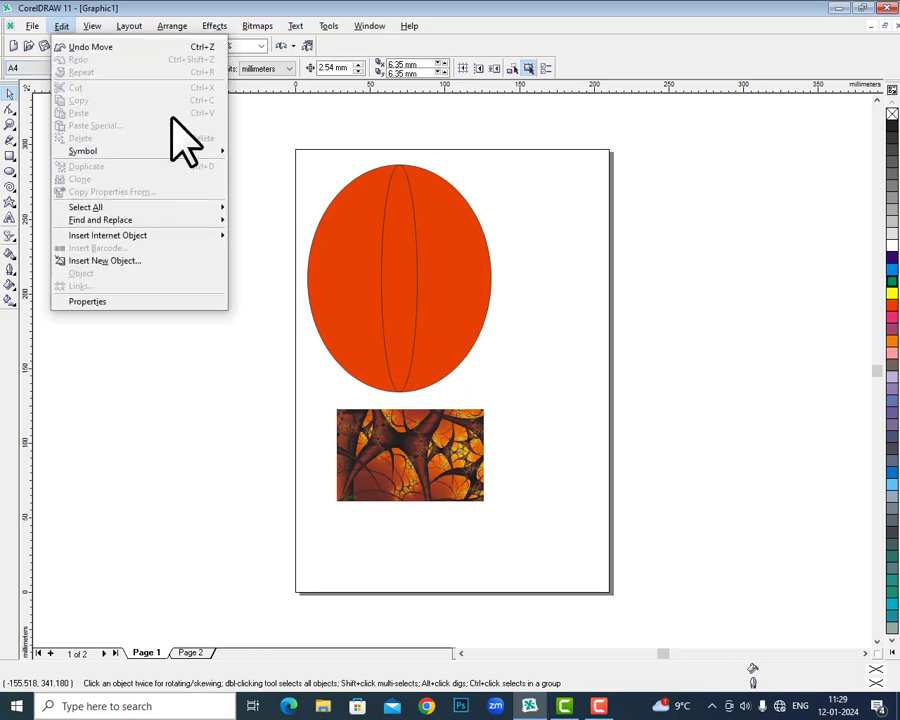
pyautogui.click(482, 164)
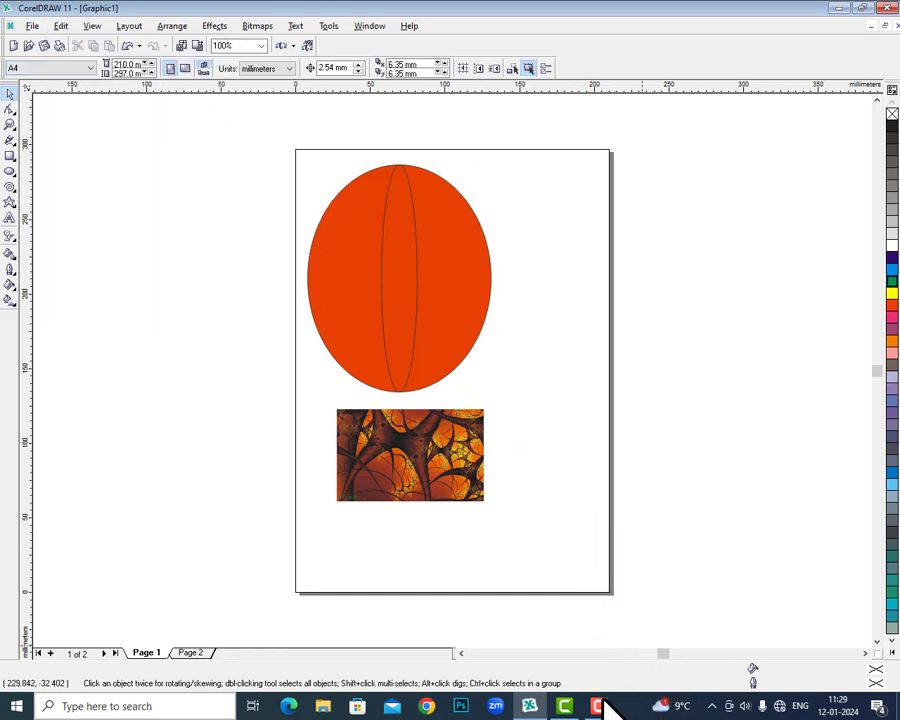